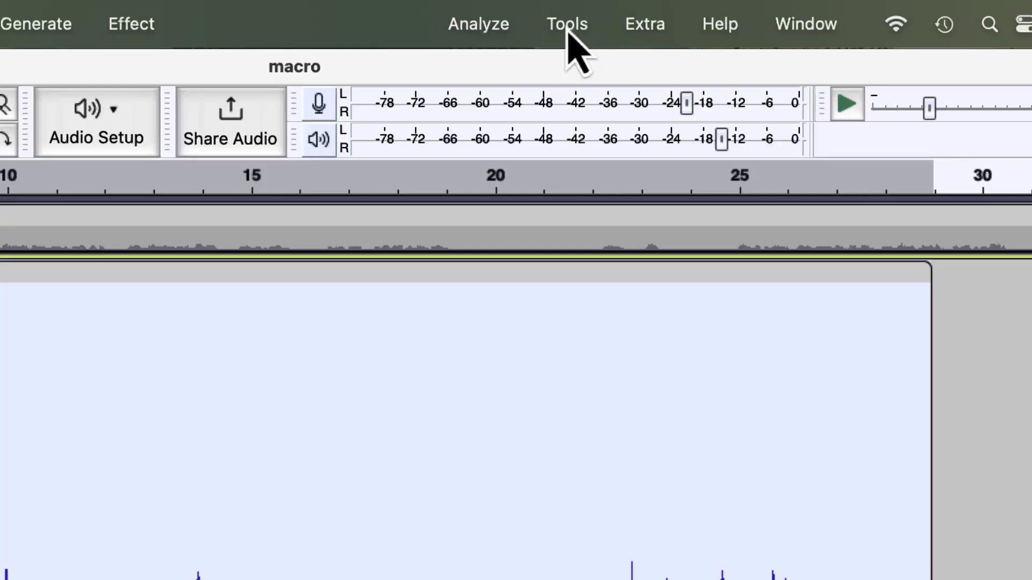
Open Manage Macros from the Tools menu to see the ACX AT2040 macro's steps
{"action": "left_click", "coordinate": [567, 24]}
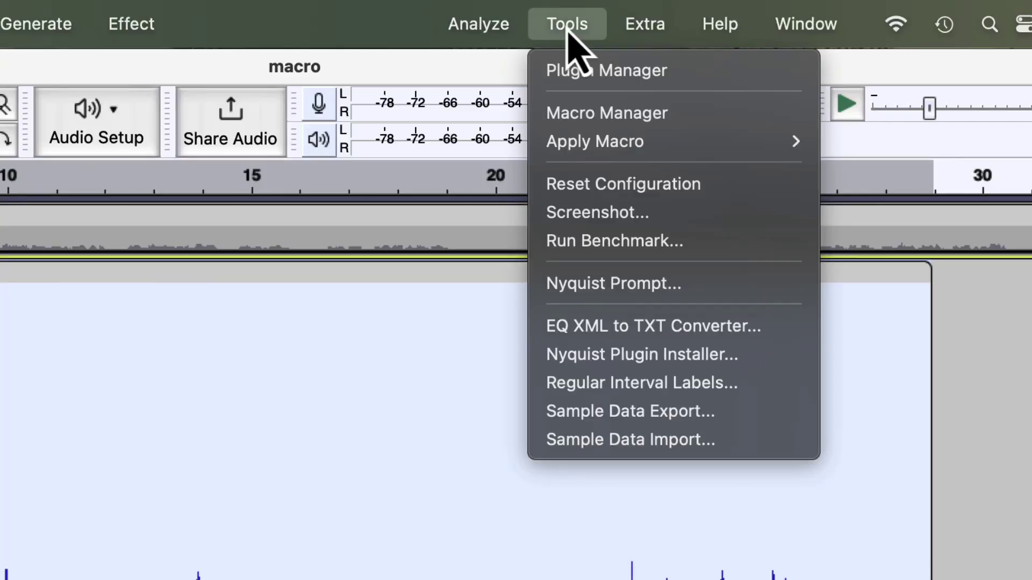
{"action": "left_click", "coordinate": [577, 112]}
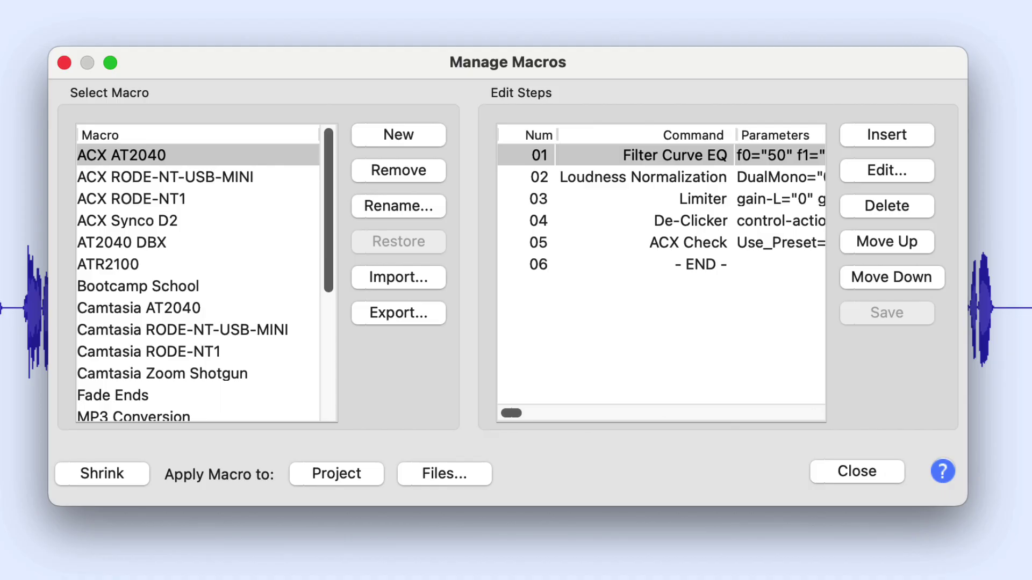
Add a new macro named 'school', containing only the END step
{"action": "left_click", "coordinate": [407, 143]}
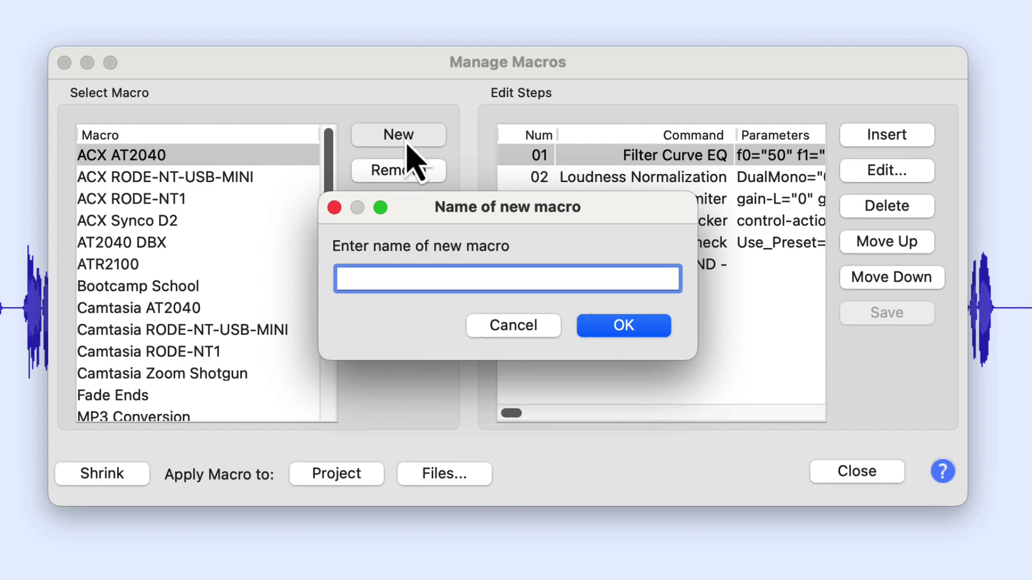
{"action": "type", "text": "school"}
{"action": "key", "text": "Return"}
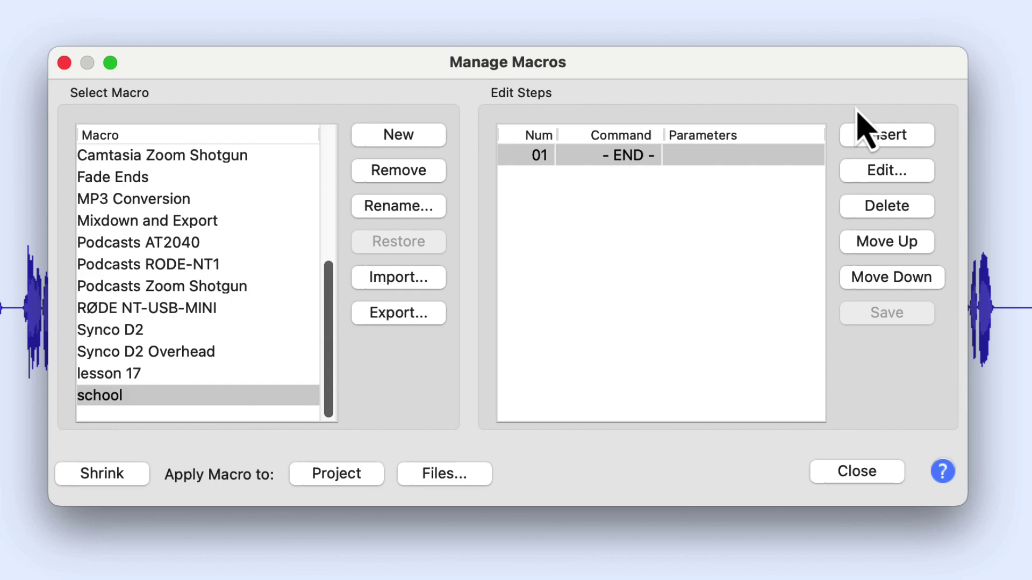
Insert a new step and choose Filter Curve EQ as its command
{"action": "left_click", "coordinate": [882, 134]}
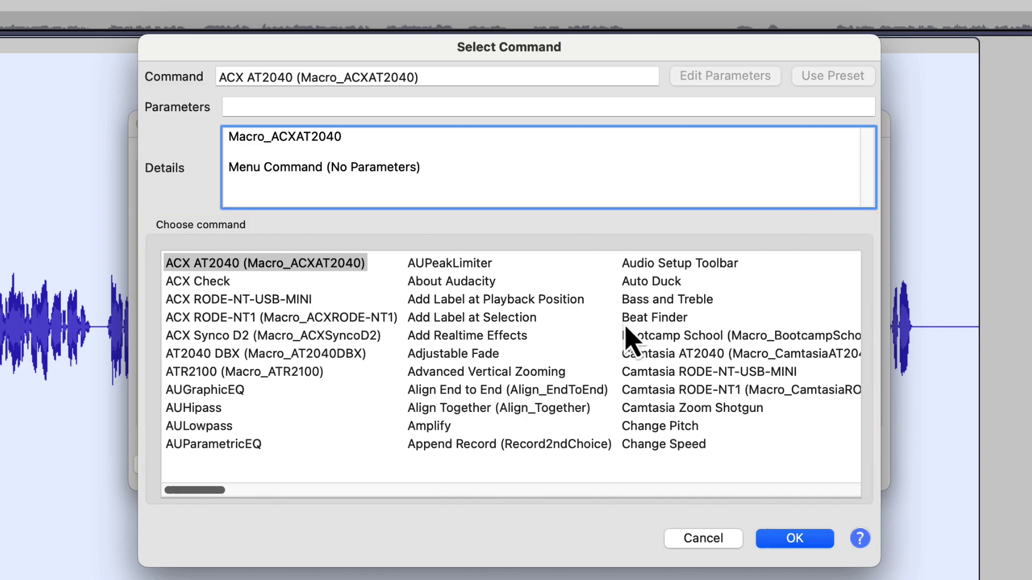
{"action": "scroll", "coordinate": [527, 392], "scroll_direction": "right", "scroll_amount": 3}
{"action": "scroll", "coordinate": [532, 398], "scroll_direction": "right", "scroll_amount": 10}
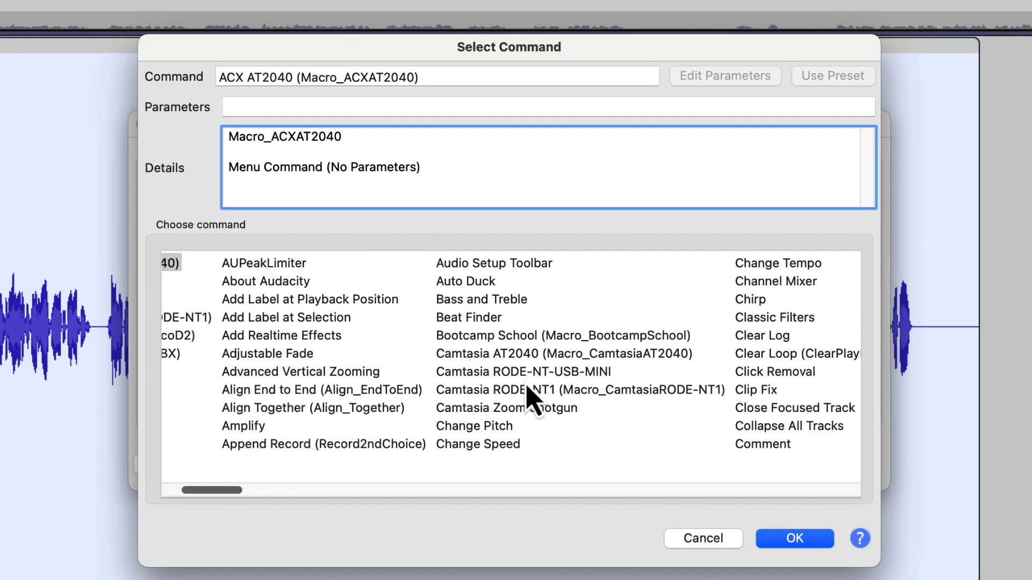
{"action": "scroll", "coordinate": [527, 387], "scroll_direction": "right", "scroll_amount": 10}
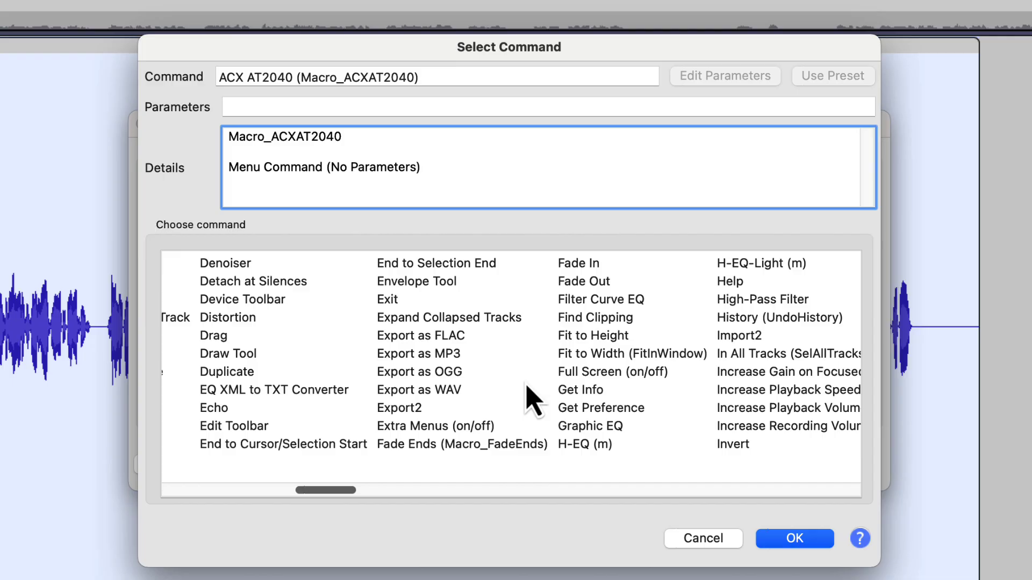
{"action": "left_click", "coordinate": [586, 301]}
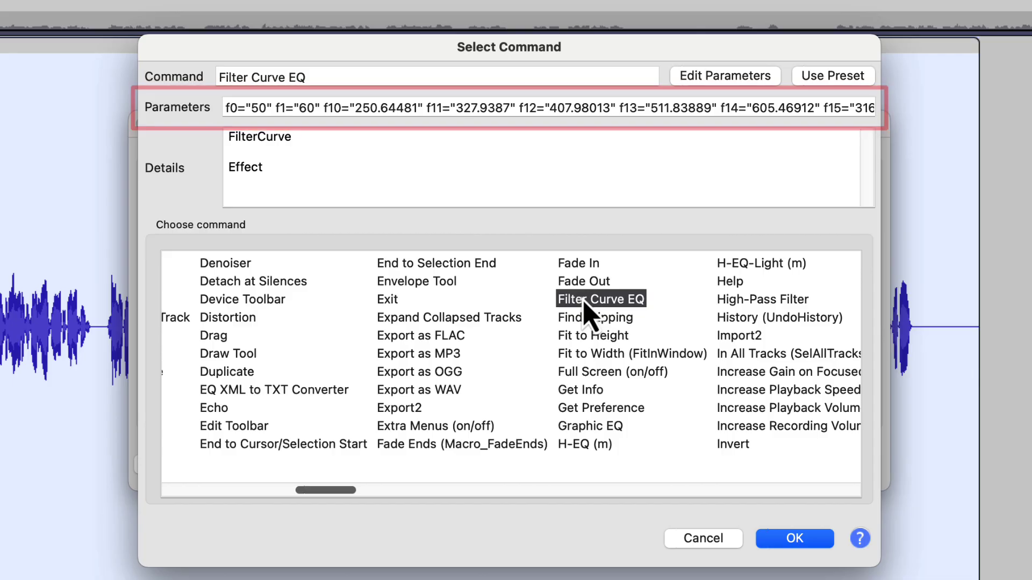
Load the AT2040 user preset as the Filter Curve EQ step's curve and apply it
{"action": "left_click", "coordinate": [732, 80]}
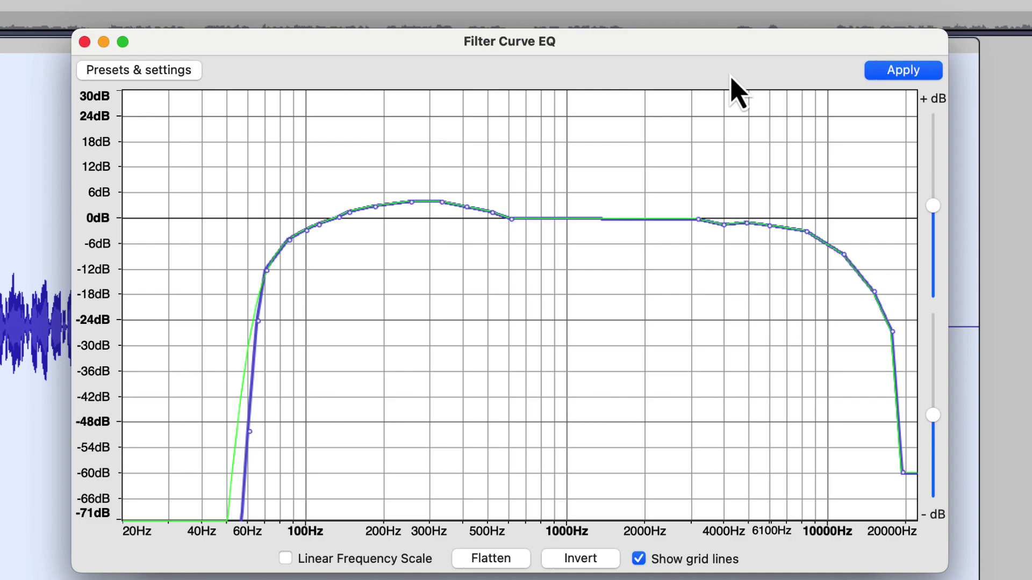
{"action": "left_click", "coordinate": [152, 76]}
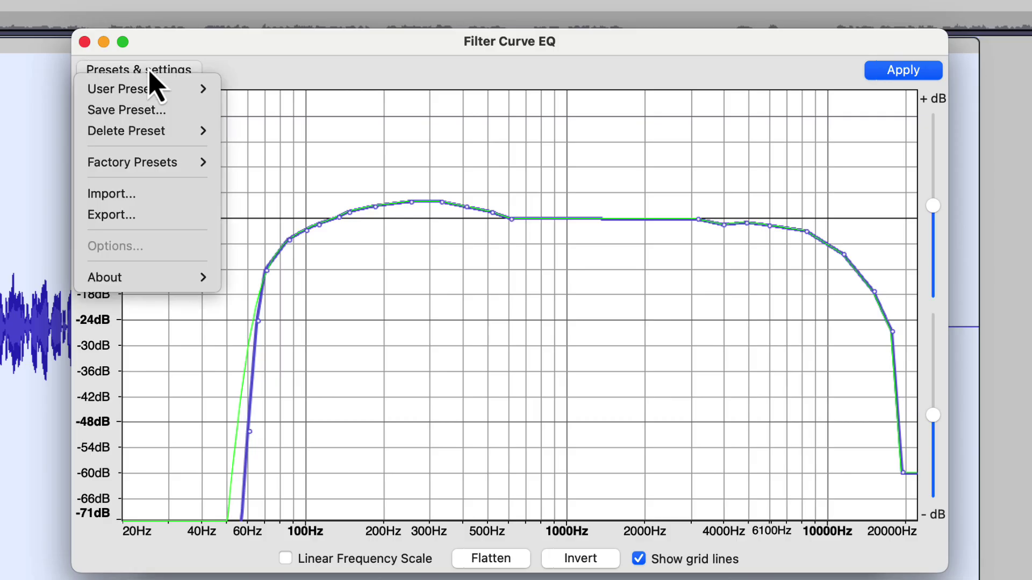
{"action": "mouse_move", "coordinate": [150, 93]}
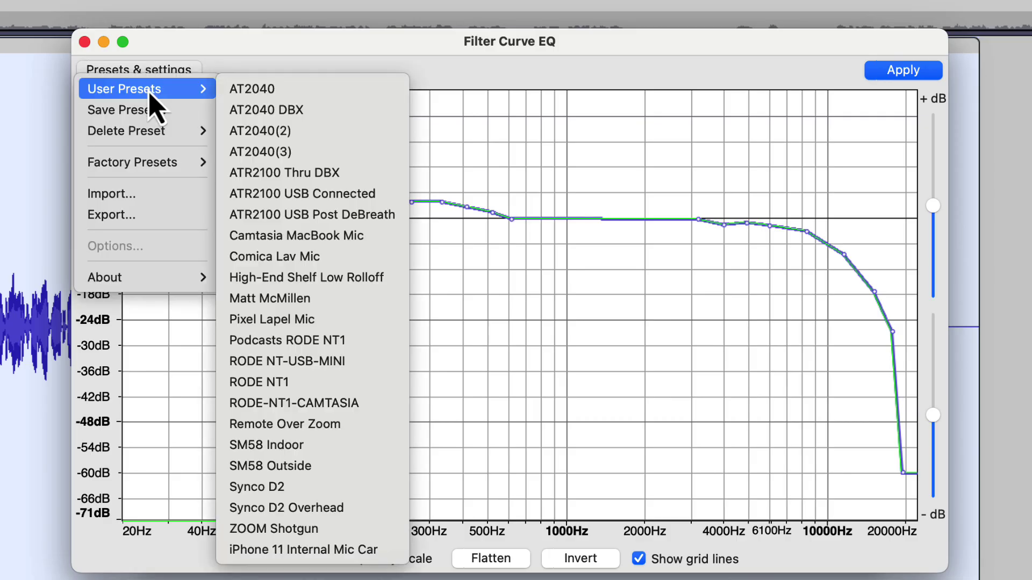
{"action": "left_click", "coordinate": [262, 94]}
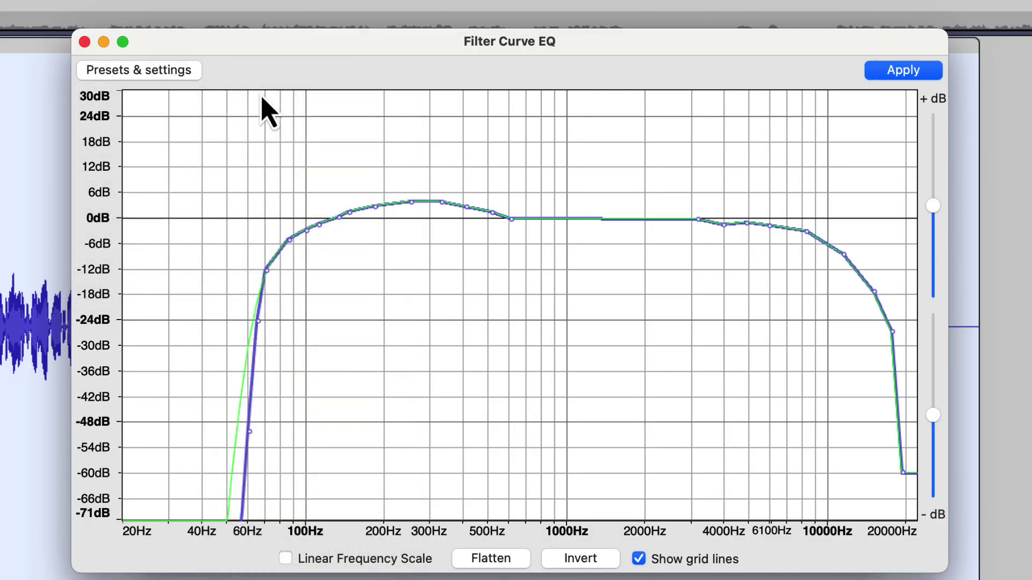
{"action": "left_click", "coordinate": [903, 70]}
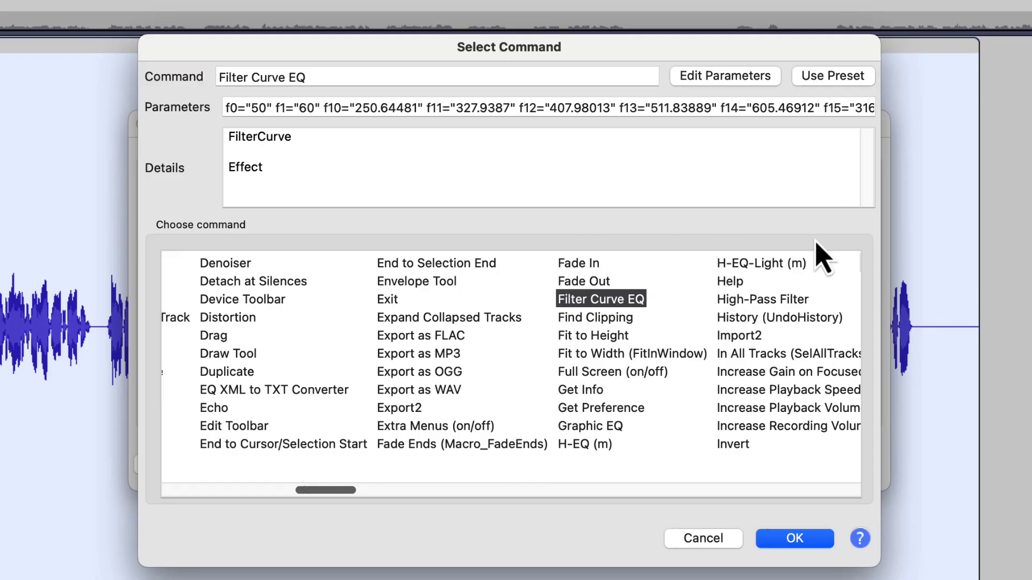
Add Filter Curve EQ as step 1 and pick Loudness Normalization for the next step
{"action": "left_click", "coordinate": [795, 539]}
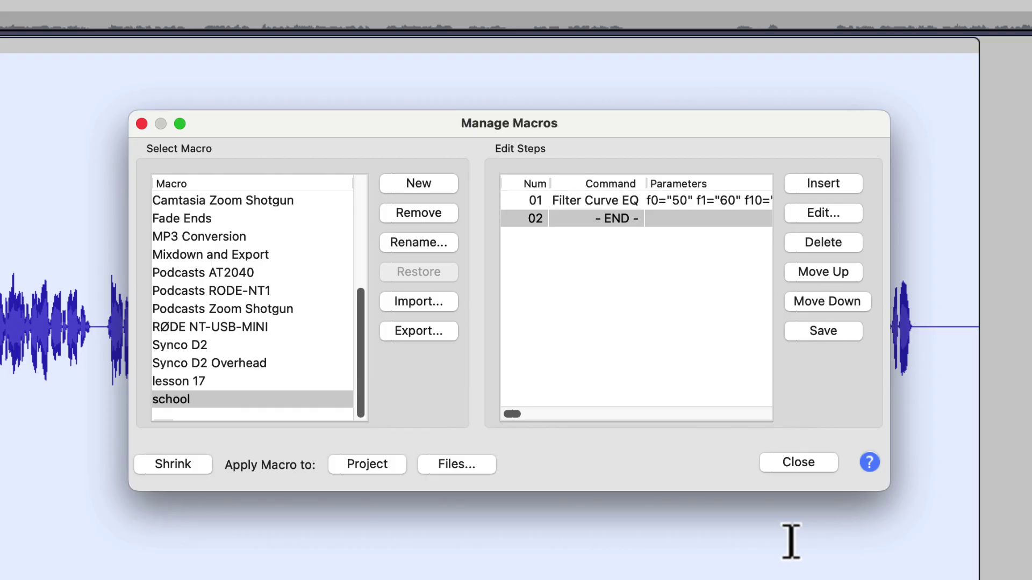
{"action": "left_click", "coordinate": [823, 186]}
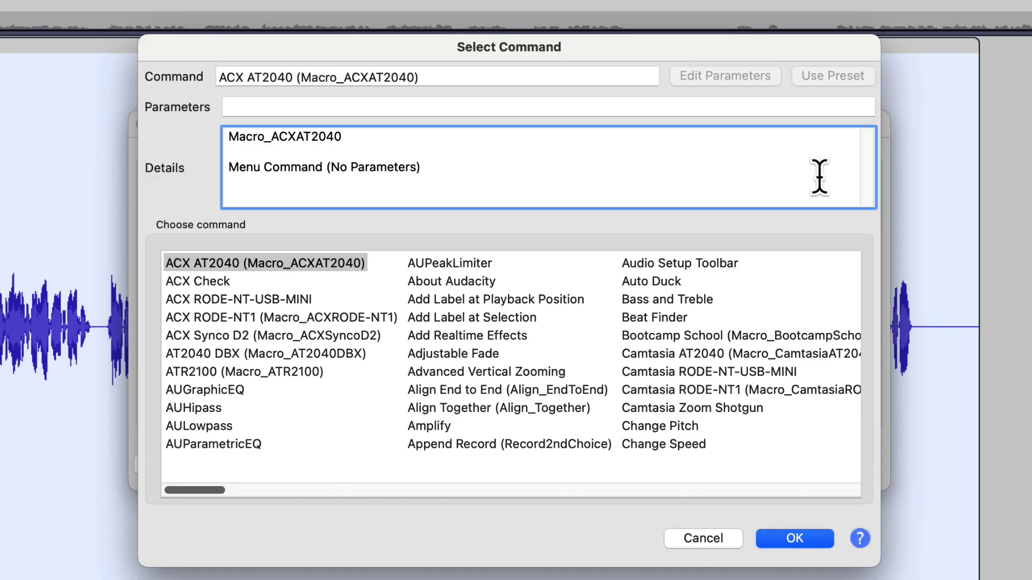
{"action": "scroll", "coordinate": [519, 401], "scroll_direction": "right", "scroll_amount": 10}
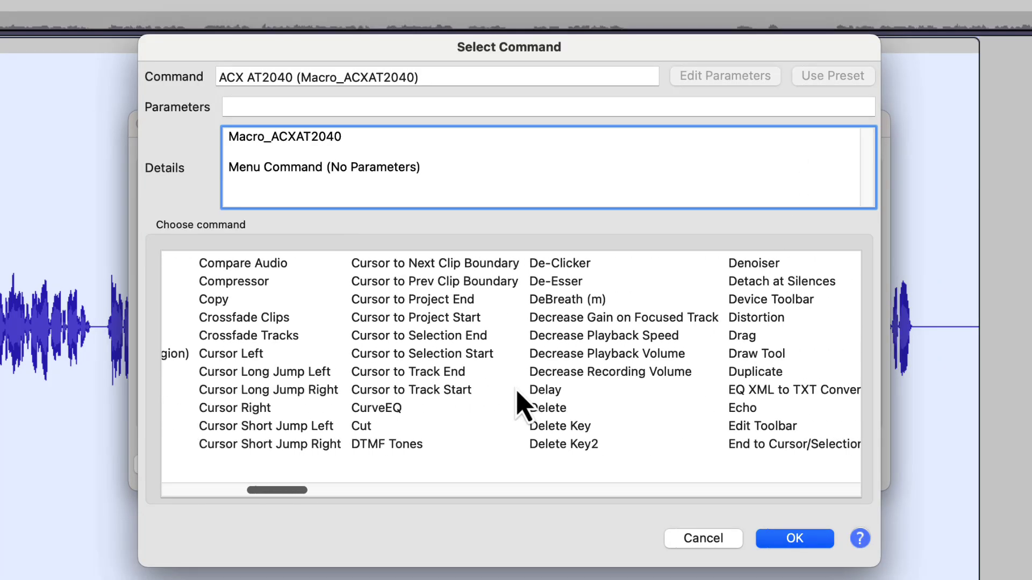
{"action": "scroll", "coordinate": [517, 393], "scroll_direction": "right", "scroll_amount": 10}
{"action": "scroll", "coordinate": [524, 408], "scroll_direction": "right", "scroll_amount": 5}
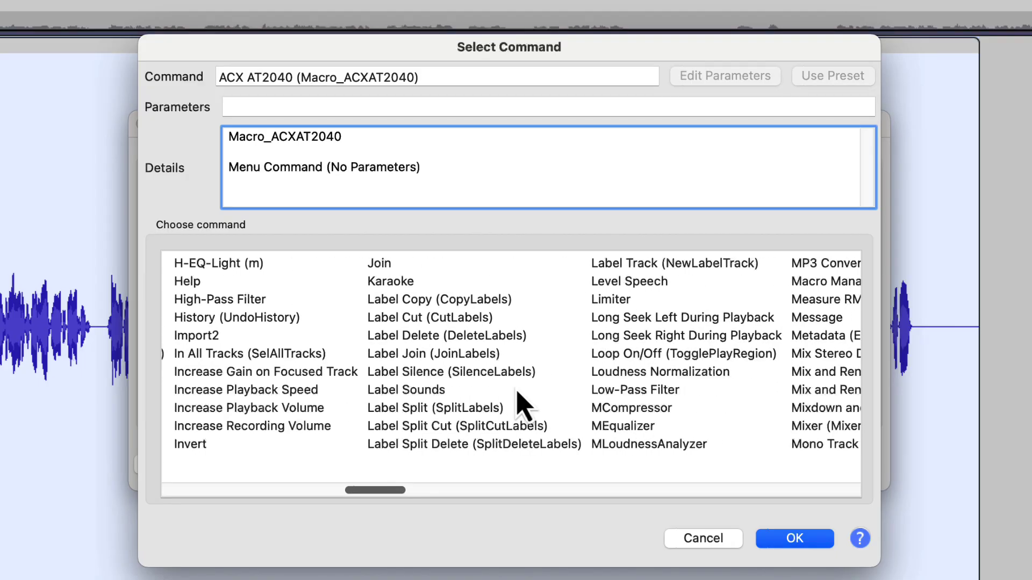
{"action": "scroll", "coordinate": [524, 409], "scroll_direction": "right", "scroll_amount": 2}
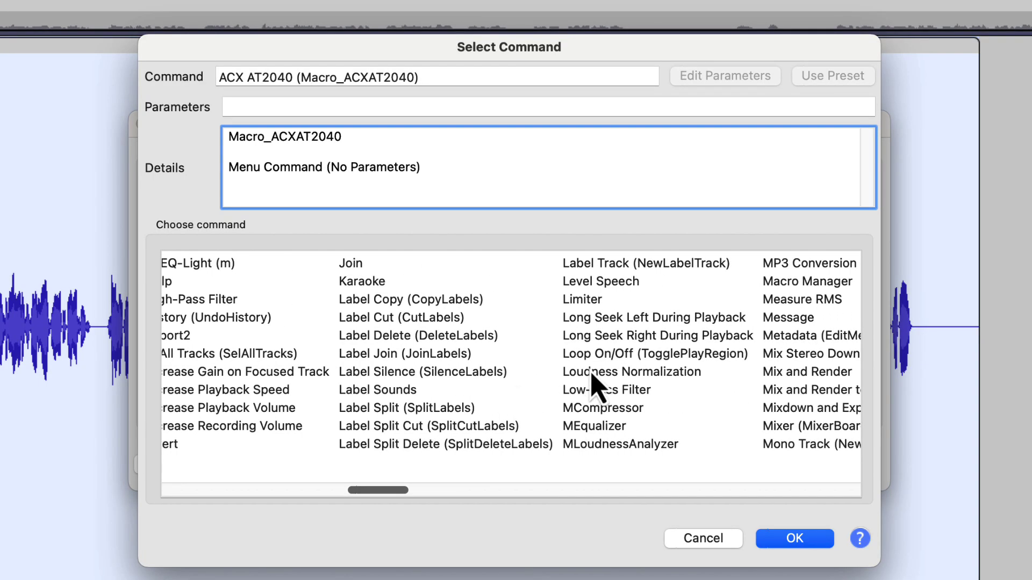
{"action": "left_click", "coordinate": [591, 372]}
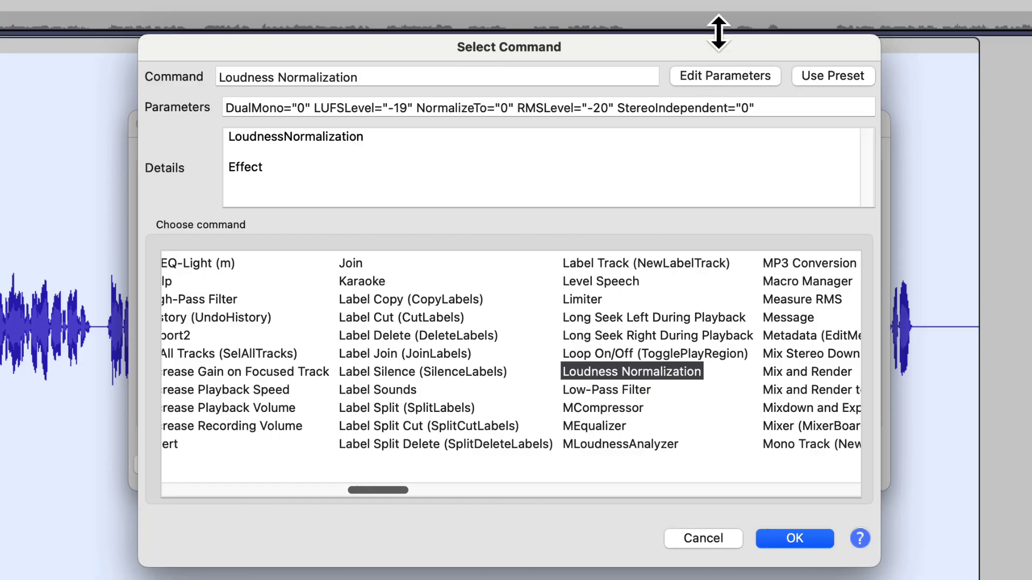
Set Loudness Normalization to -19 LUFS perceived loudness and add it as step 2
{"action": "left_click", "coordinate": [721, 78]}
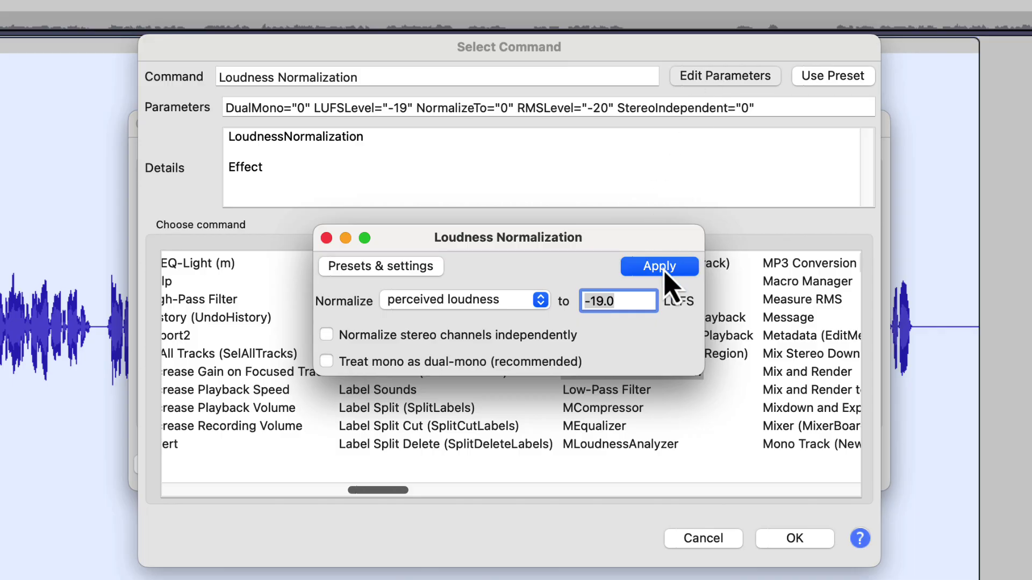
{"action": "left_click", "coordinate": [659, 267]}
{"action": "left_click", "coordinate": [793, 541]}
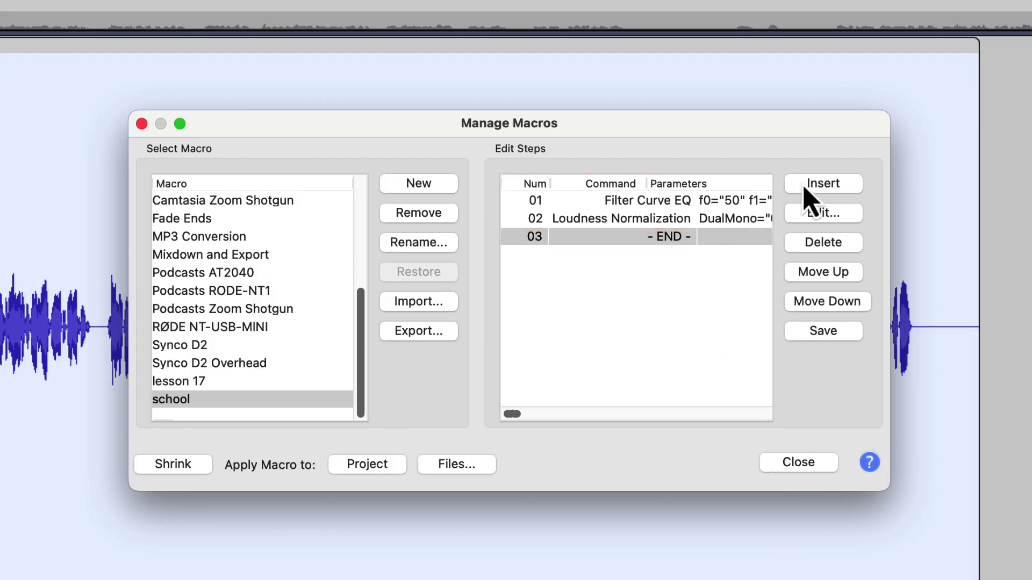
Set up a Limiter step with Soft Limit at -2 dB and 10 ms hold
{"action": "left_click", "coordinate": [820, 185]}
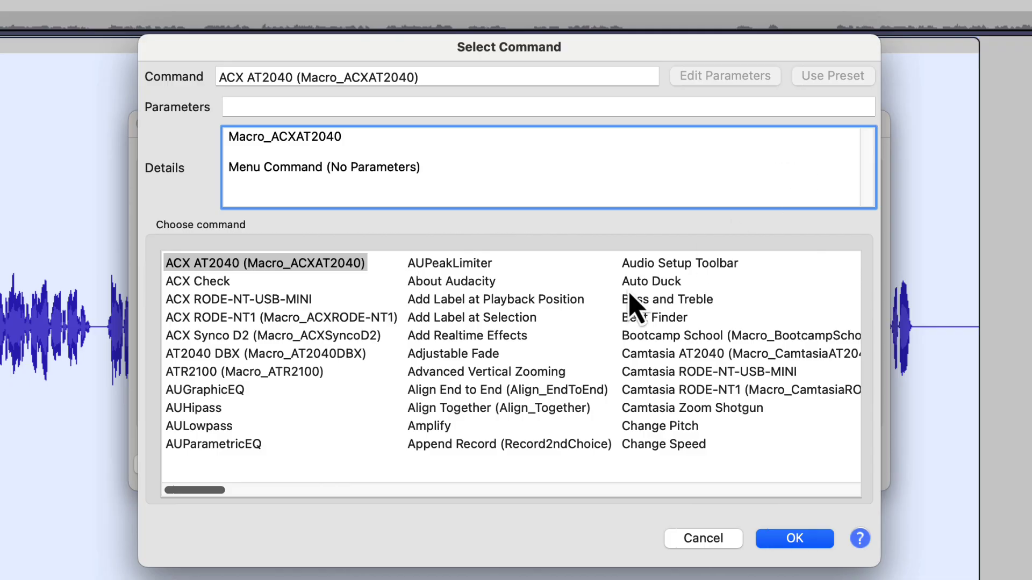
{"action": "scroll", "coordinate": [553, 362], "scroll_direction": "right", "scroll_amount": 10}
{"action": "scroll", "coordinate": [557, 366], "scroll_direction": "right", "scroll_amount": 10}
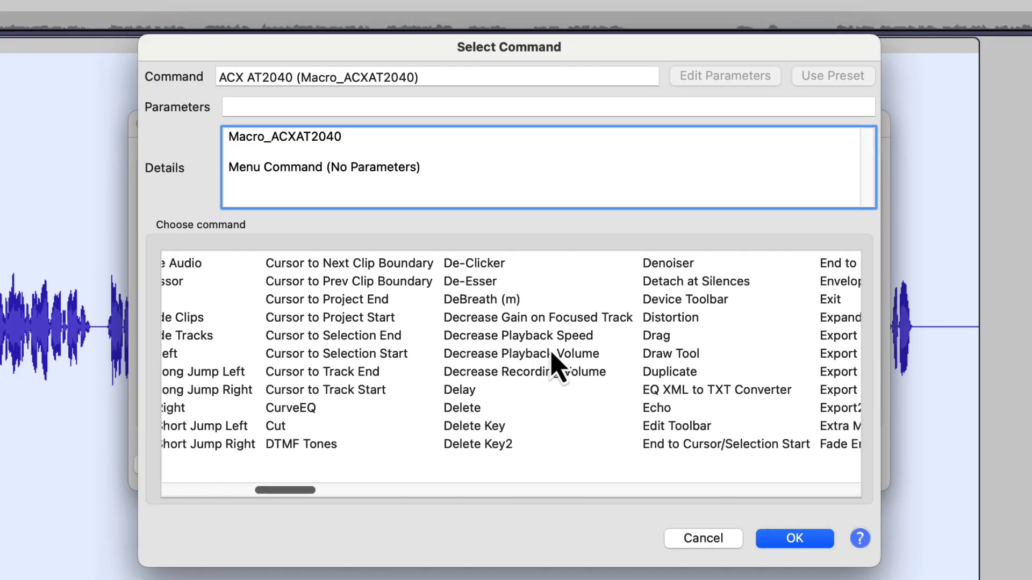
{"action": "scroll", "coordinate": [557, 366], "scroll_direction": "right", "scroll_amount": 5}
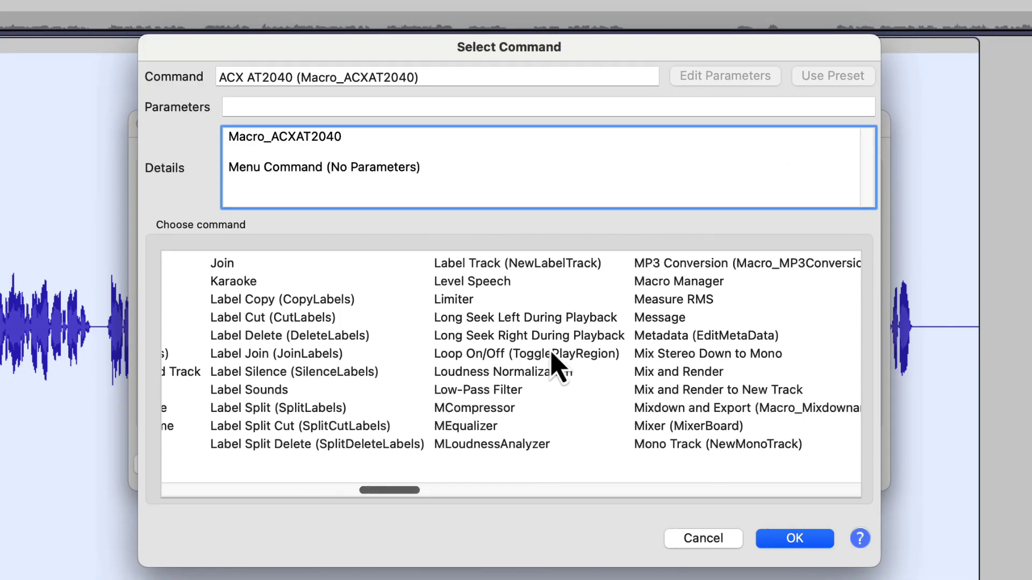
{"action": "scroll", "coordinate": [553, 363], "scroll_direction": "left", "scroll_amount": 2}
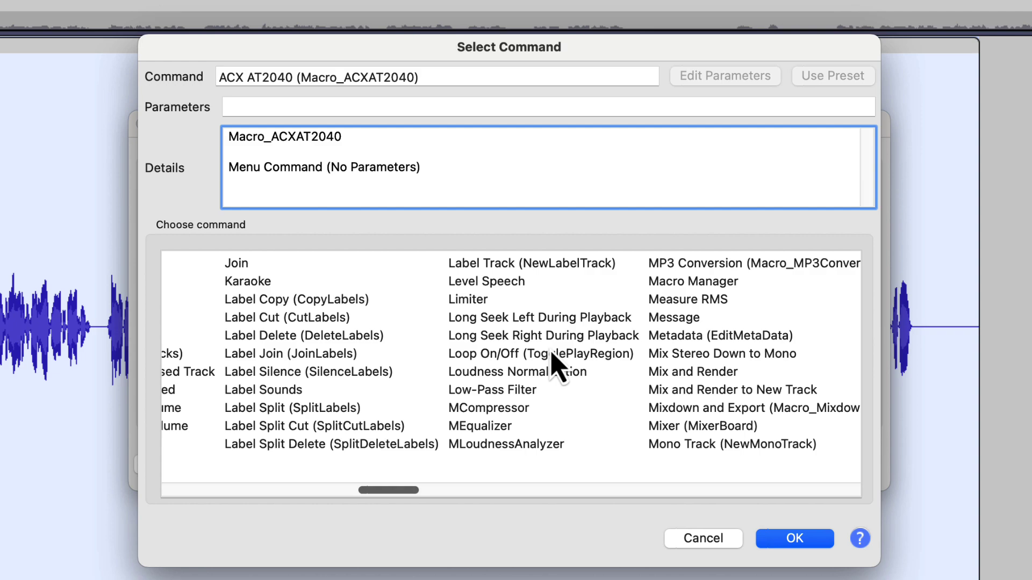
{"action": "left_click", "coordinate": [489, 304]}
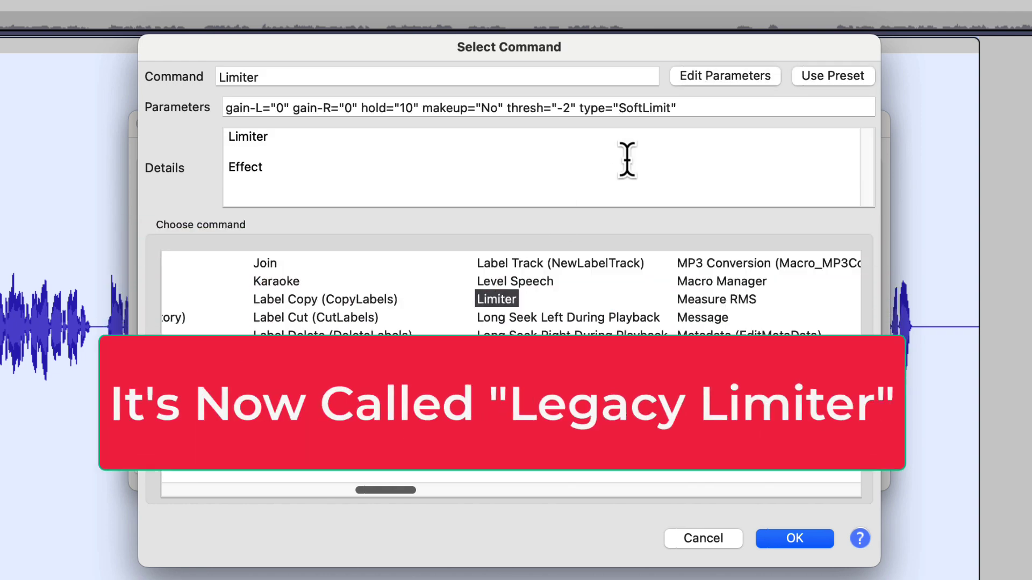
{"action": "left_click", "coordinate": [725, 80]}
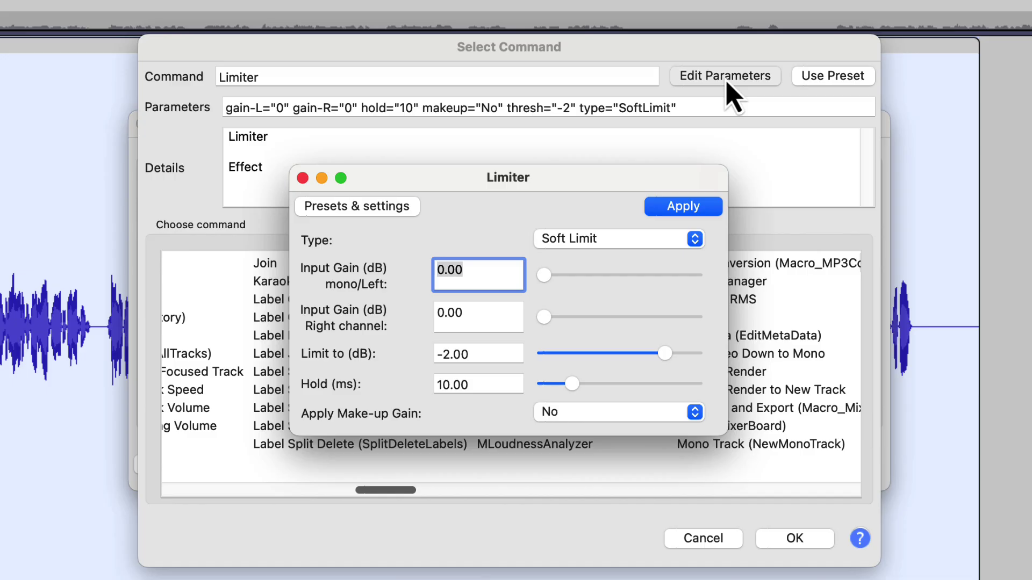
{"action": "left_click", "coordinate": [689, 209]}
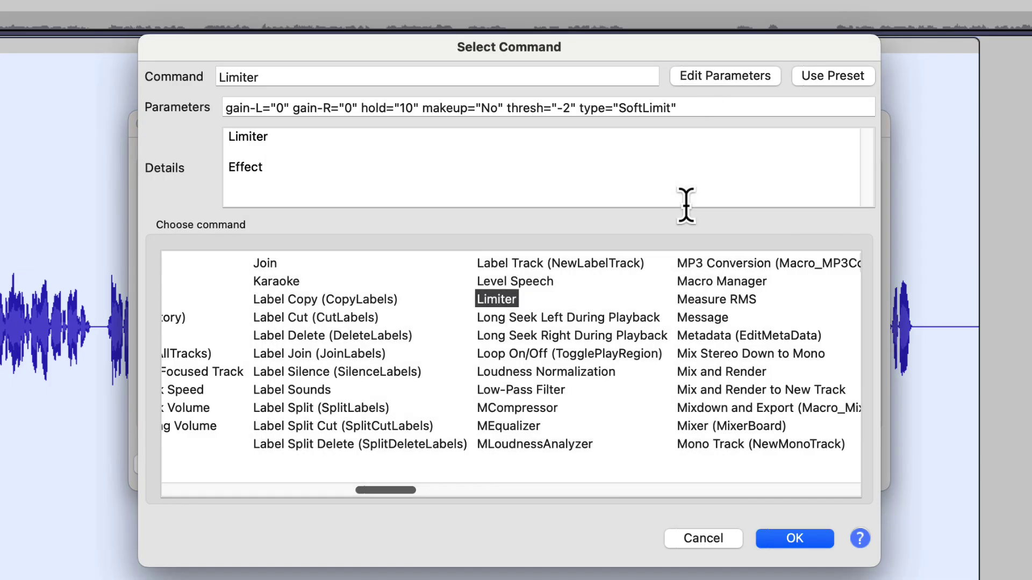
Add the Limiter as step 3 and choose De-Clicker for the next step
{"action": "left_click", "coordinate": [794, 539]}
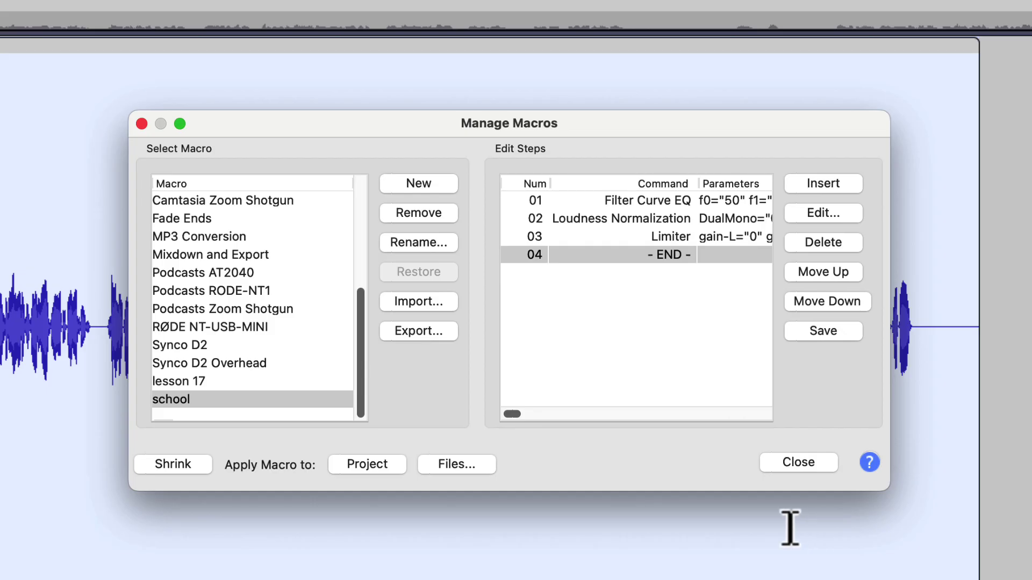
{"action": "left_click", "coordinate": [823, 184]}
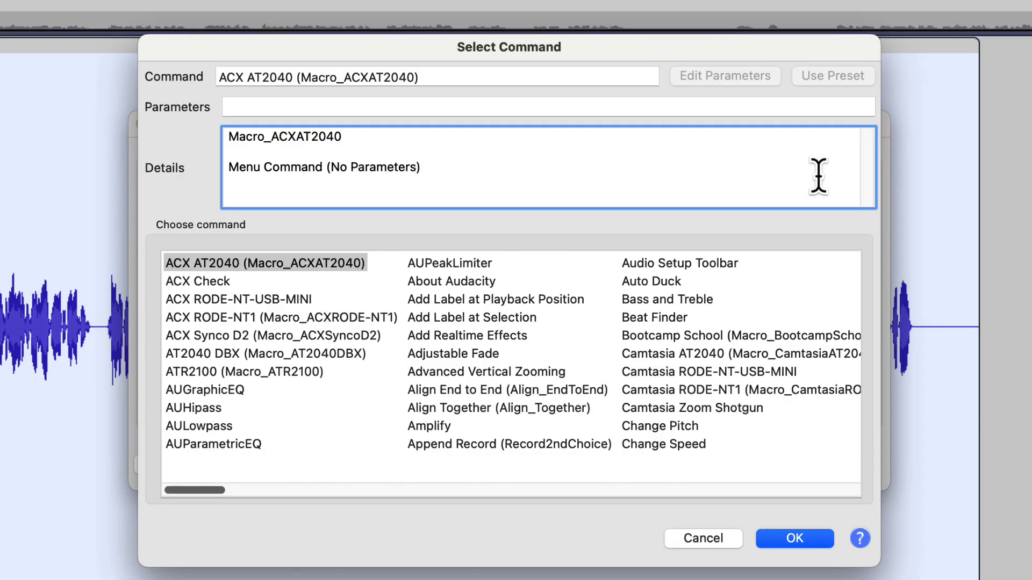
{"action": "scroll", "coordinate": [535, 368], "scroll_direction": "right", "scroll_amount": 8}
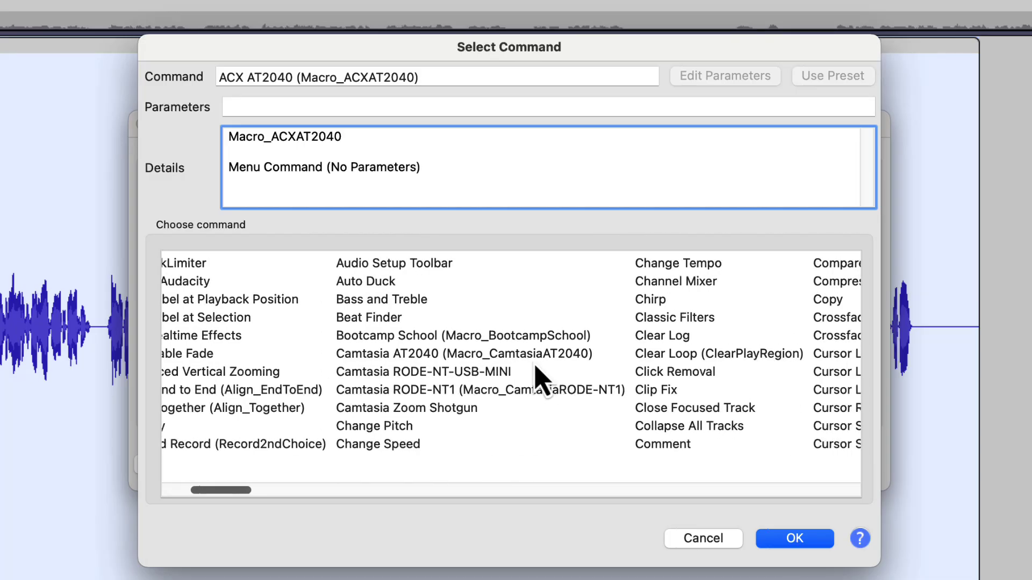
{"action": "scroll", "coordinate": [535, 368], "scroll_direction": "right", "scroll_amount": 6}
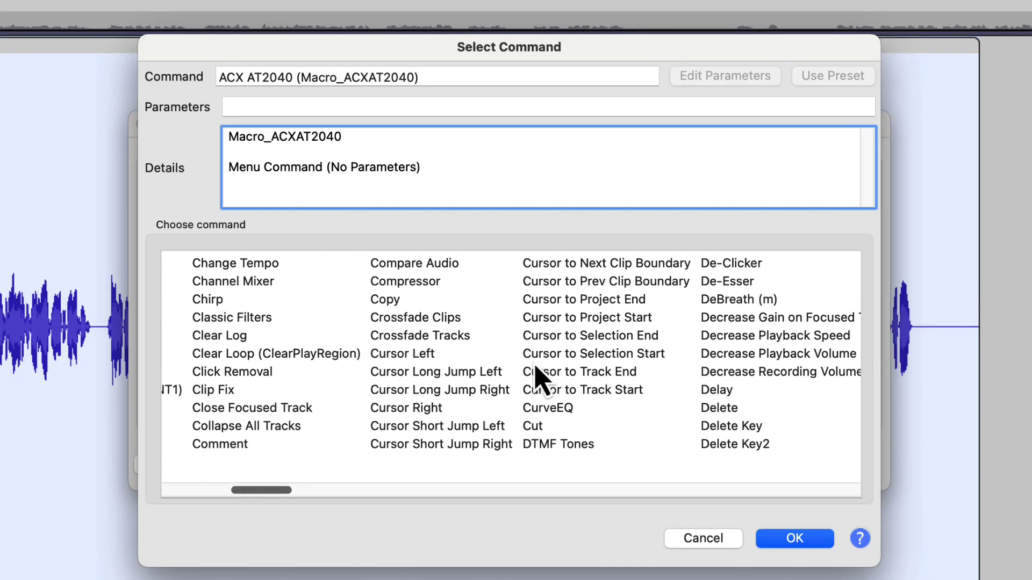
{"action": "scroll", "coordinate": [538, 376], "scroll_direction": "right", "scroll_amount": 3}
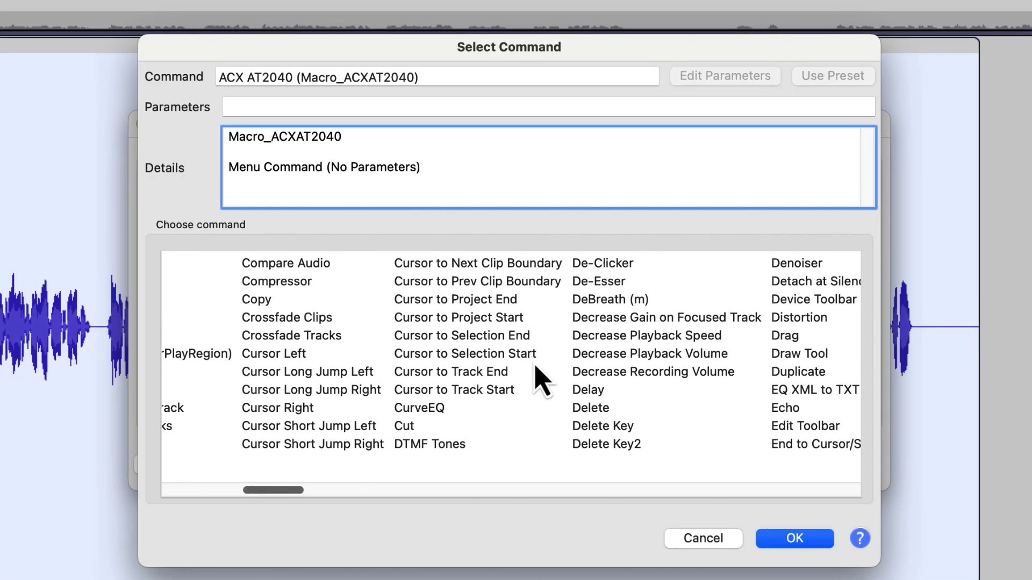
{"action": "left_click", "coordinate": [614, 266]}
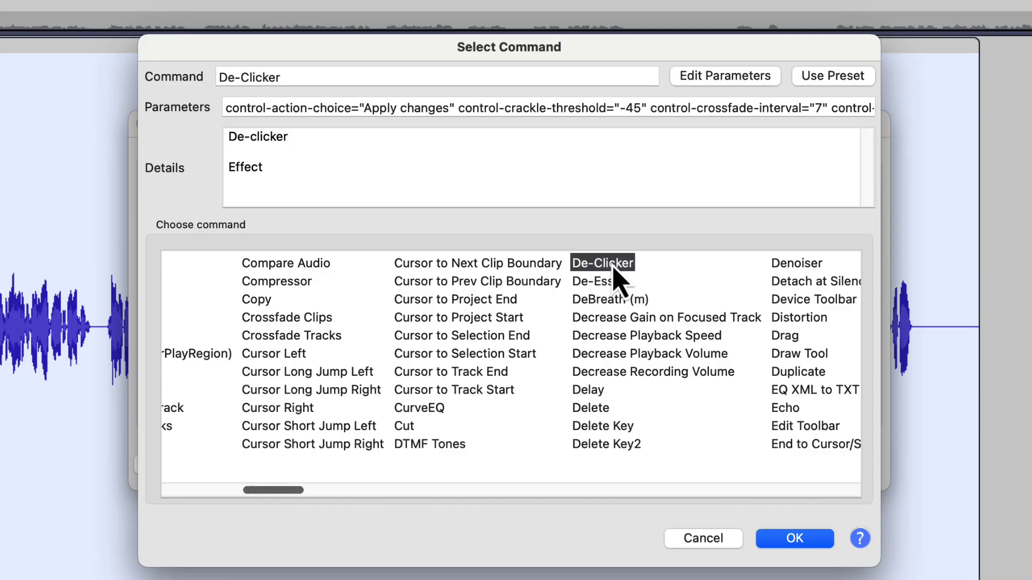
Accept the De-Clicker settings and add it as step 04
{"action": "left_click", "coordinate": [720, 82]}
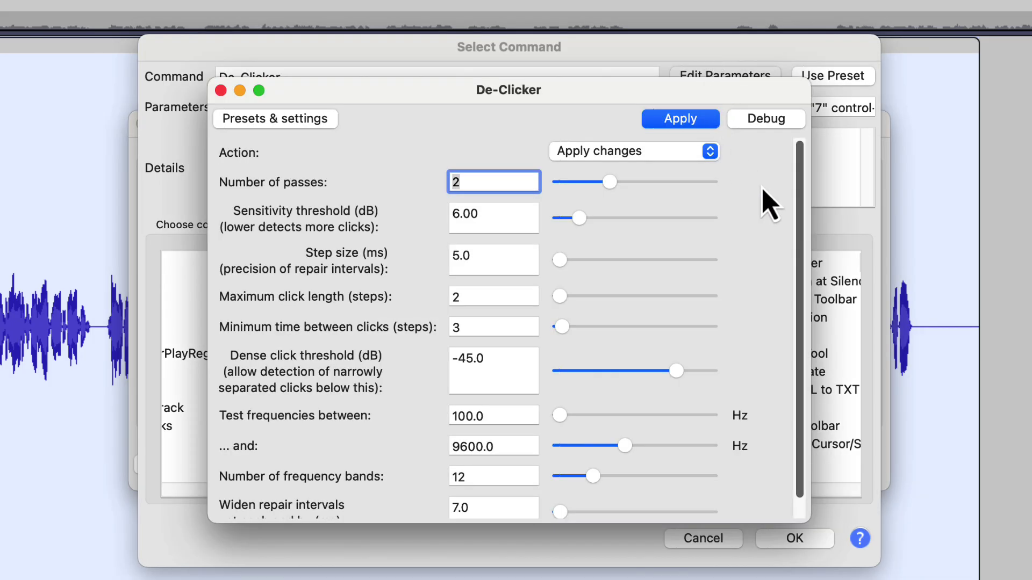
{"action": "scroll", "coordinate": [756, 262], "scroll_direction": "down", "scroll_amount": 1}
{"action": "scroll", "coordinate": [757, 261], "scroll_direction": "up", "scroll_amount": 1}
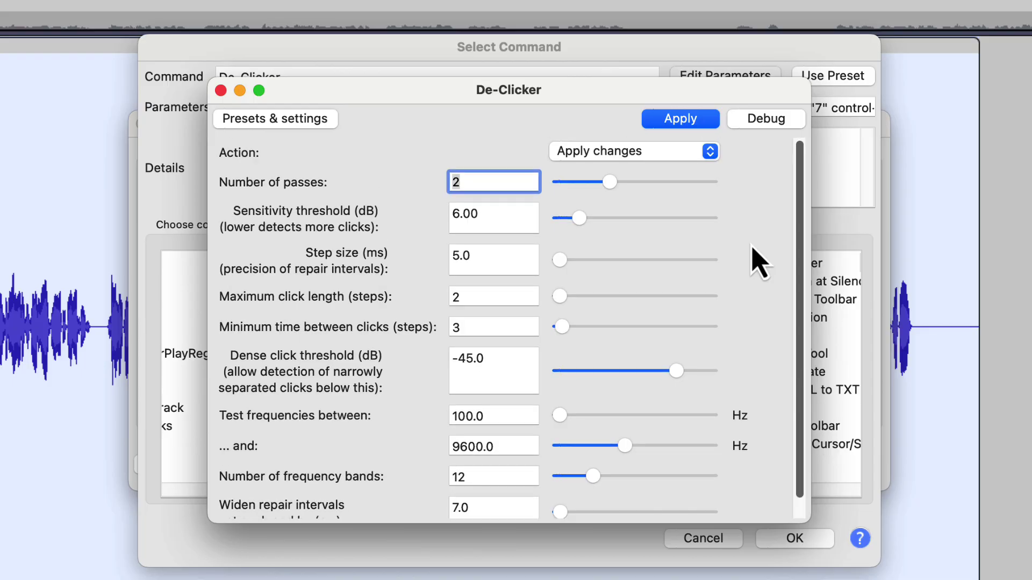
{"action": "left_click", "coordinate": [679, 123]}
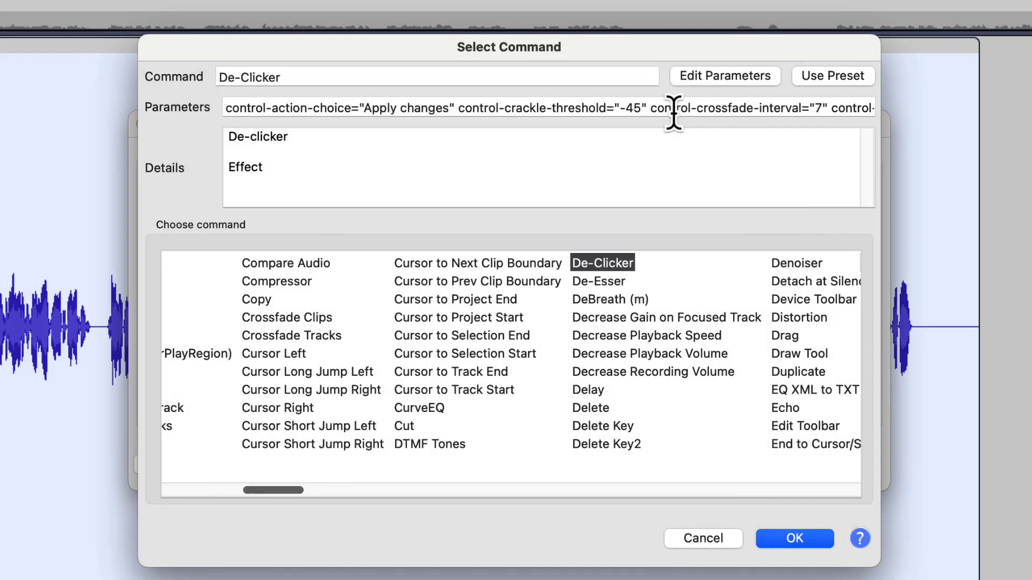
{"action": "left_click", "coordinate": [795, 538]}
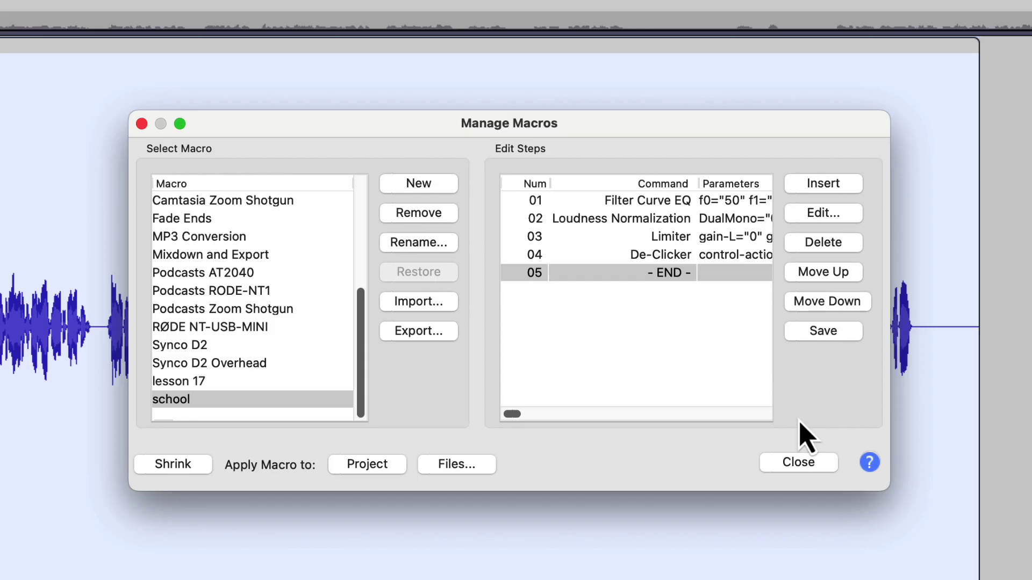
Add Export as WAV as step 05, then save the five-step school macro
{"action": "left_click", "coordinate": [829, 187]}
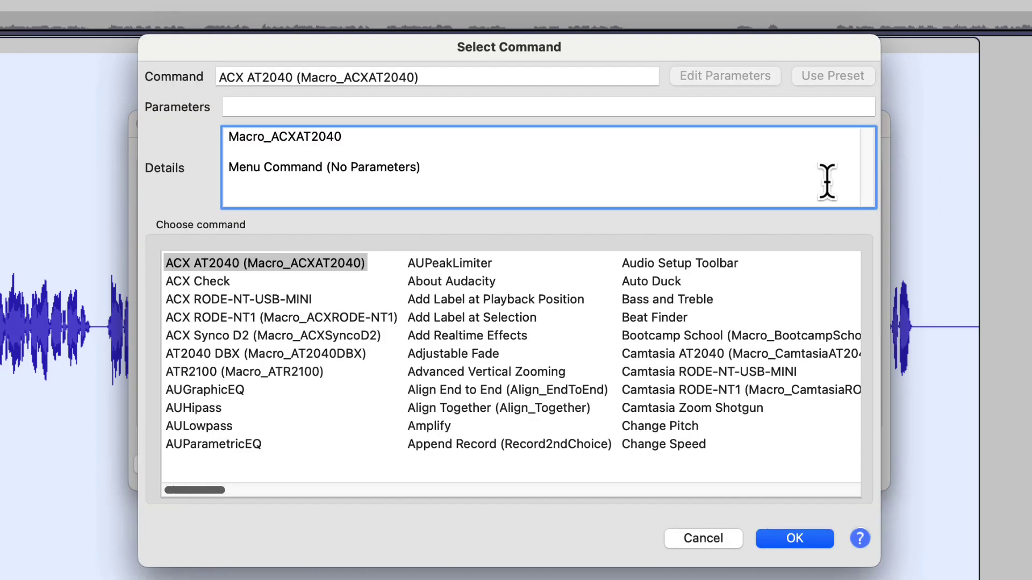
{"action": "scroll", "coordinate": [656, 369], "scroll_direction": "right", "scroll_amount": 10}
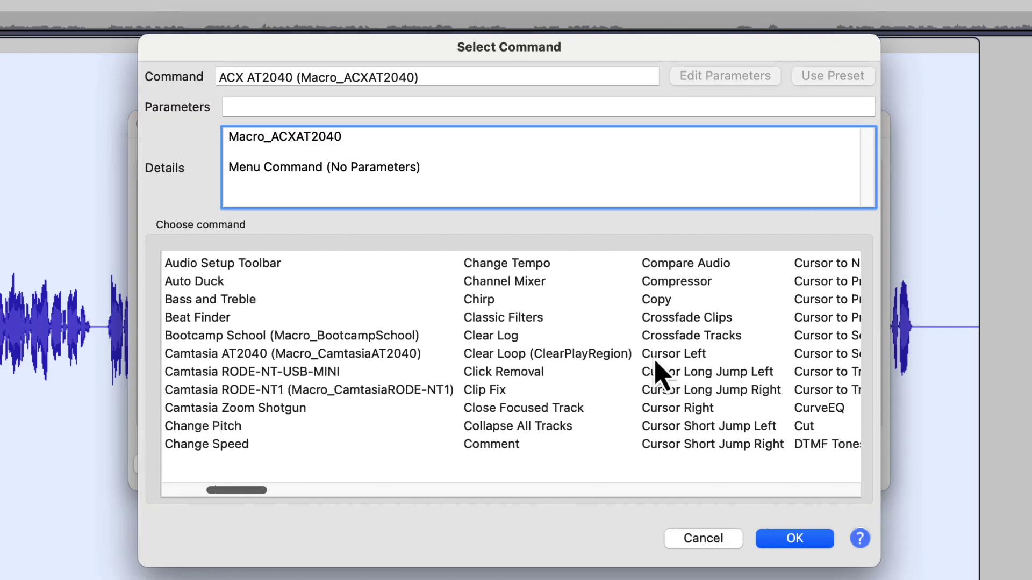
{"action": "scroll", "coordinate": [658, 373], "scroll_direction": "right", "scroll_amount": 5}
{"action": "scroll", "coordinate": [655, 363], "scroll_direction": "right", "scroll_amount": 8}
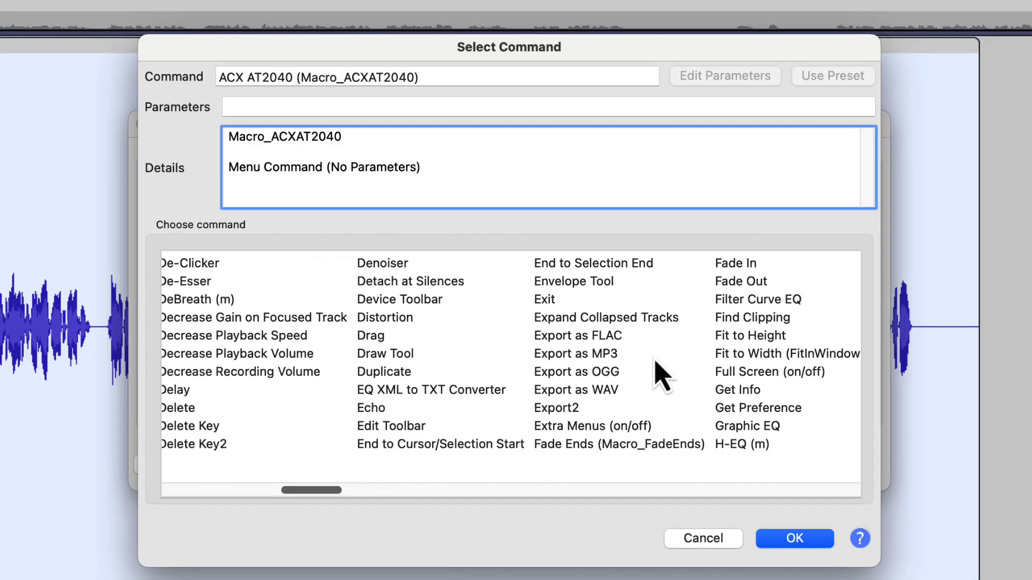
{"action": "left_click", "coordinate": [540, 397]}
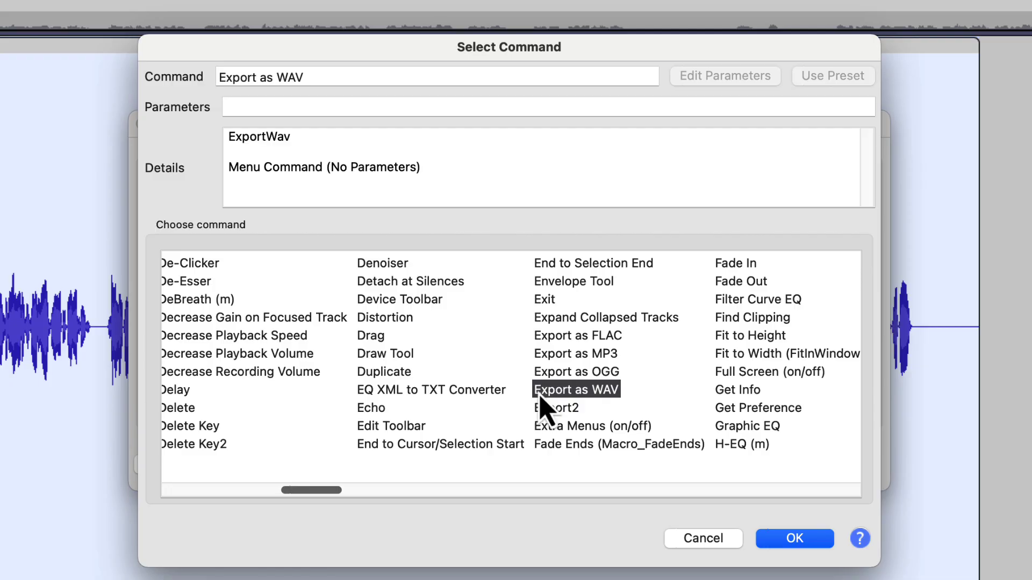
{"action": "left_click", "coordinate": [794, 538]}
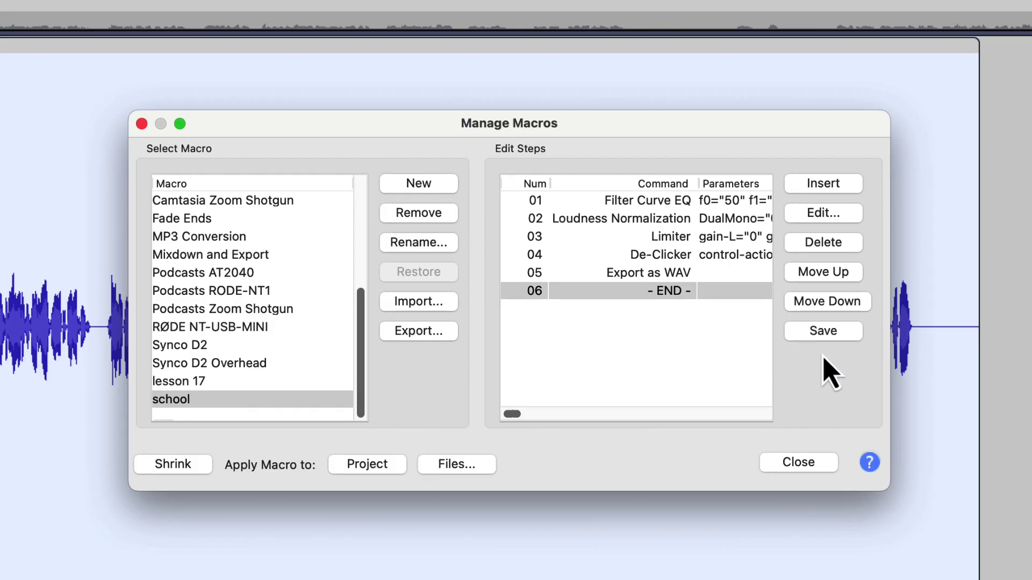
{"action": "left_click", "coordinate": [818, 338]}
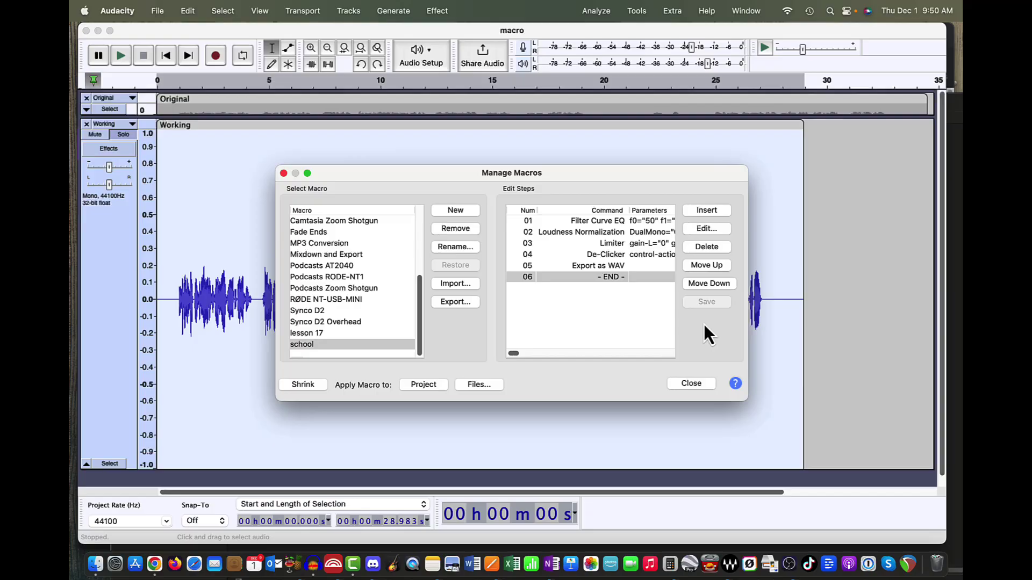
Close Manage Macros and check the Tools > Apply Macro list for school
{"action": "left_click", "coordinate": [691, 383]}
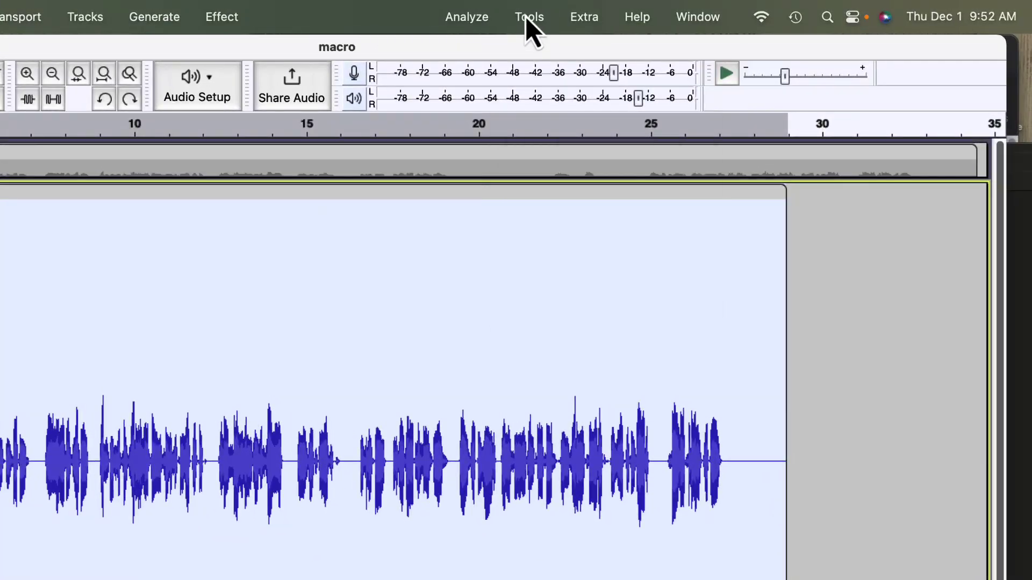
{"action": "left_click", "coordinate": [527, 17]}
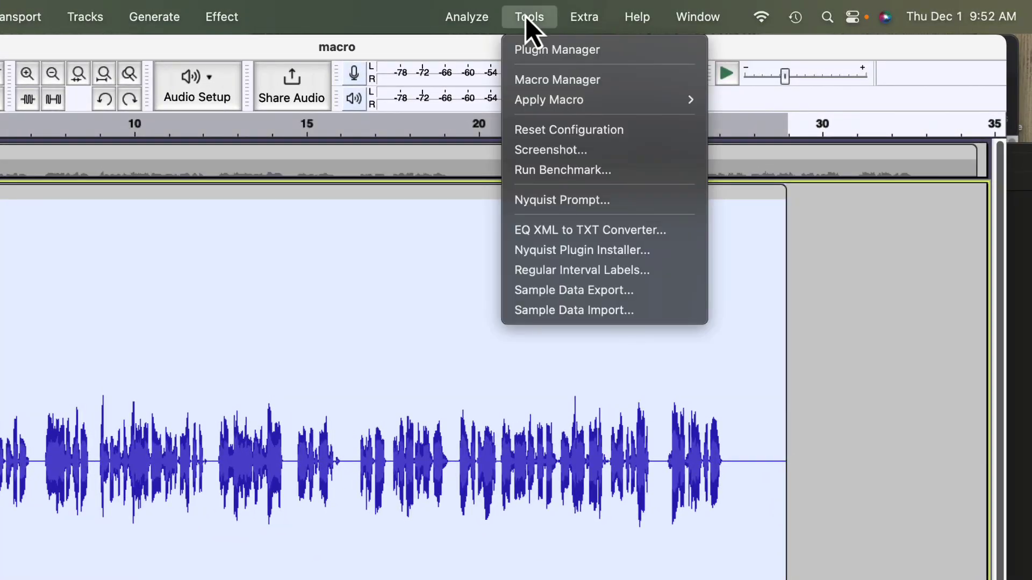
{"action": "mouse_move", "coordinate": [560, 105]}
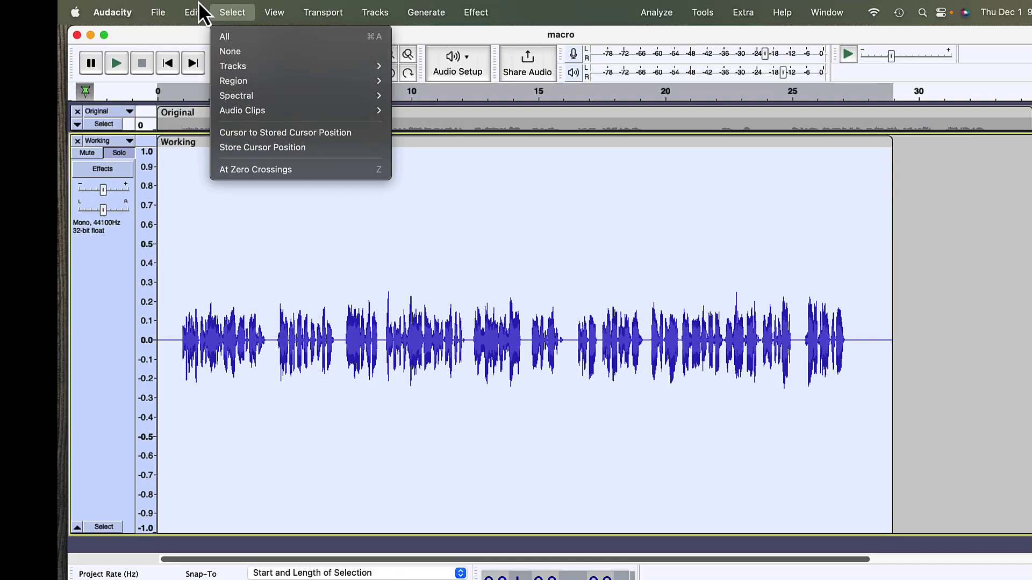
{"action": "mouse_move", "coordinate": [117, 12]}
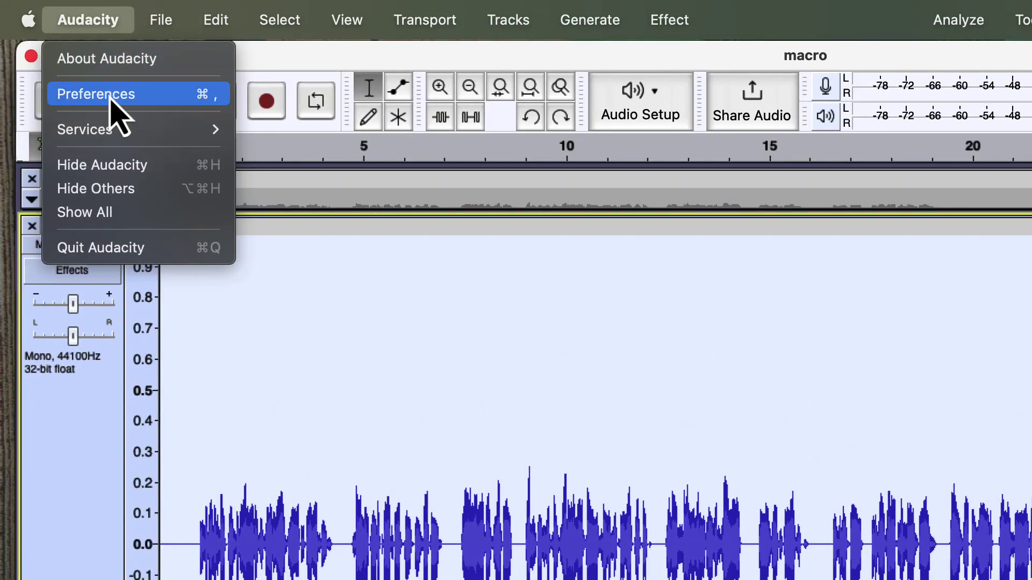
Bind Option+S to the school macro in Keyboard preferences
{"action": "left_click", "coordinate": [112, 101]}
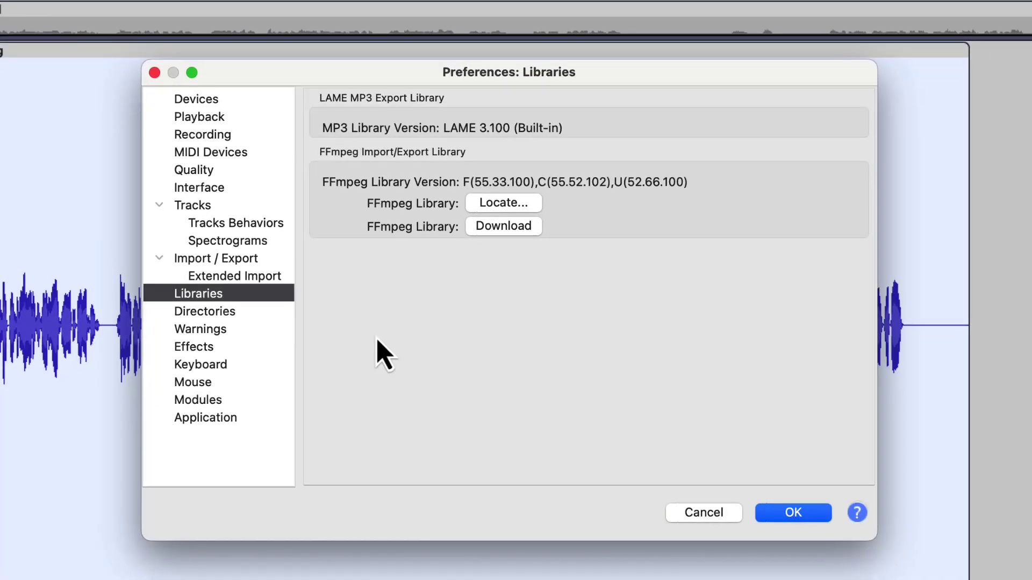
{"action": "left_click", "coordinate": [215, 365]}
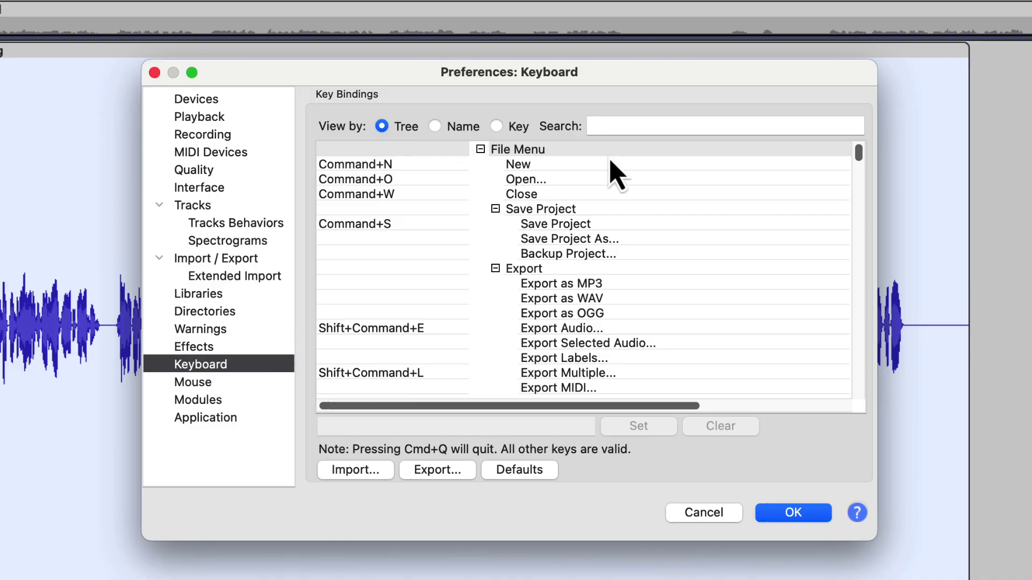
{"action": "left_click", "coordinate": [622, 125]}
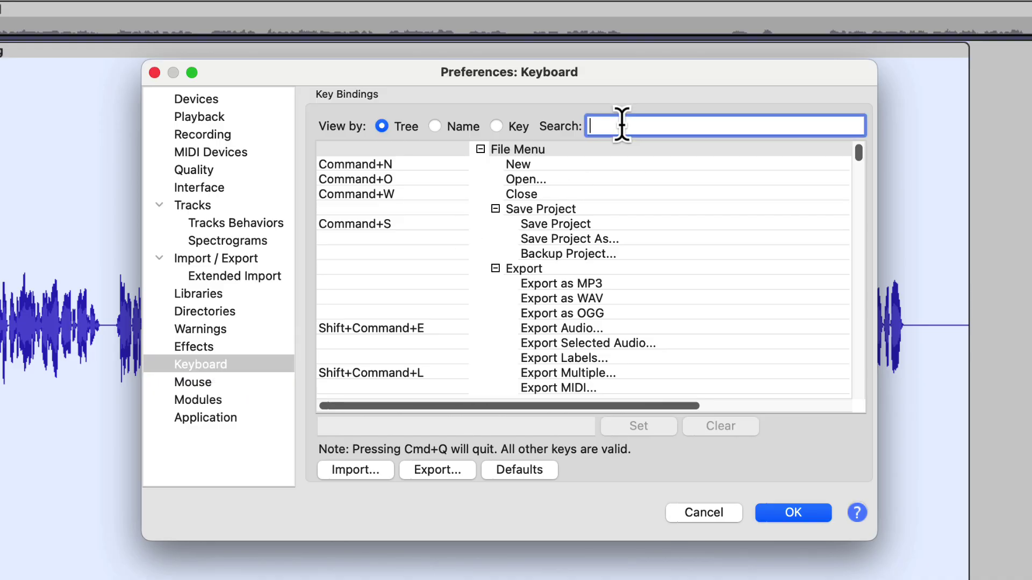
{"action": "type", "text": "school"}
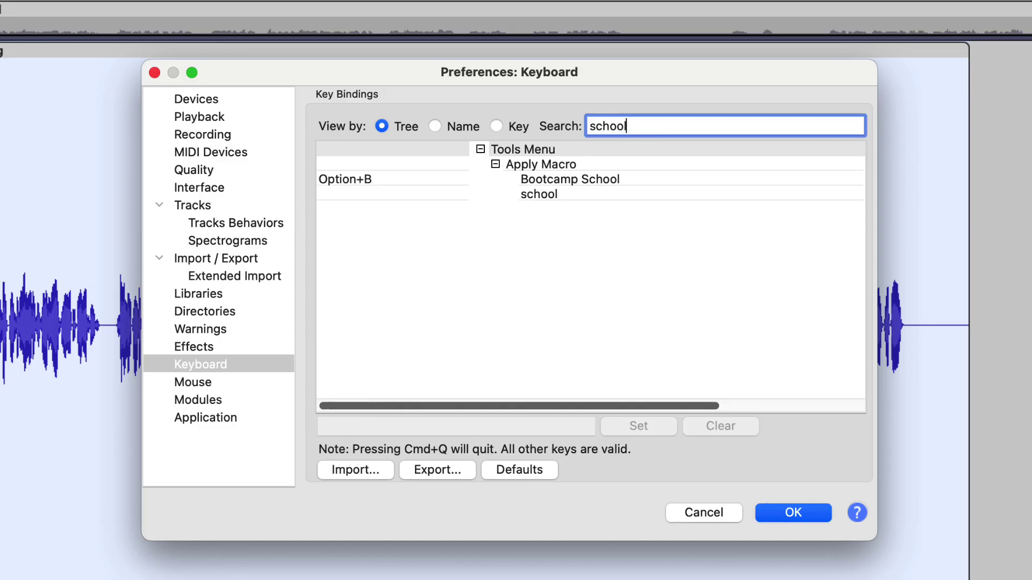
{"action": "left_click", "coordinate": [331, 195]}
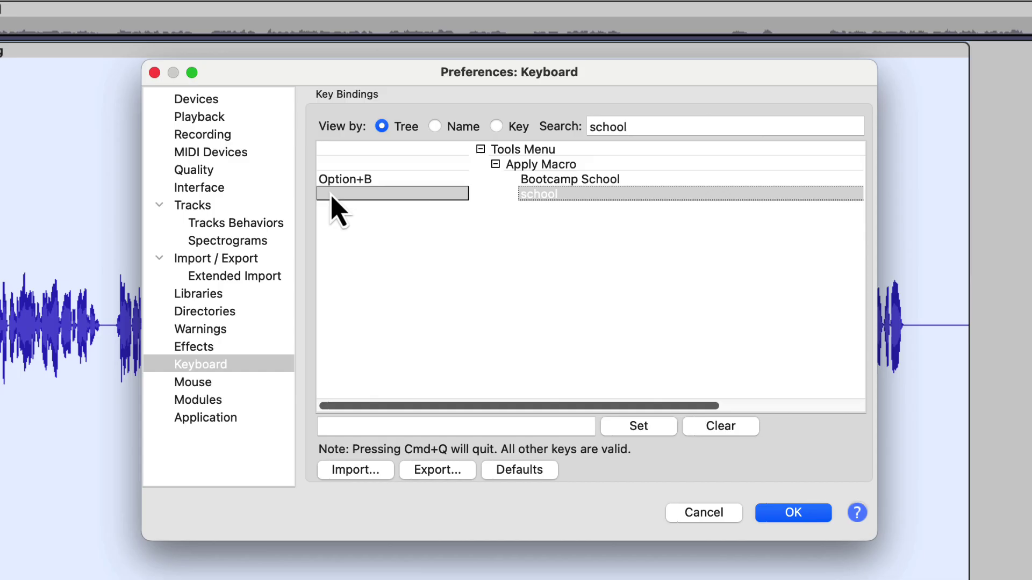
{"action": "left_click", "coordinate": [340, 424]}
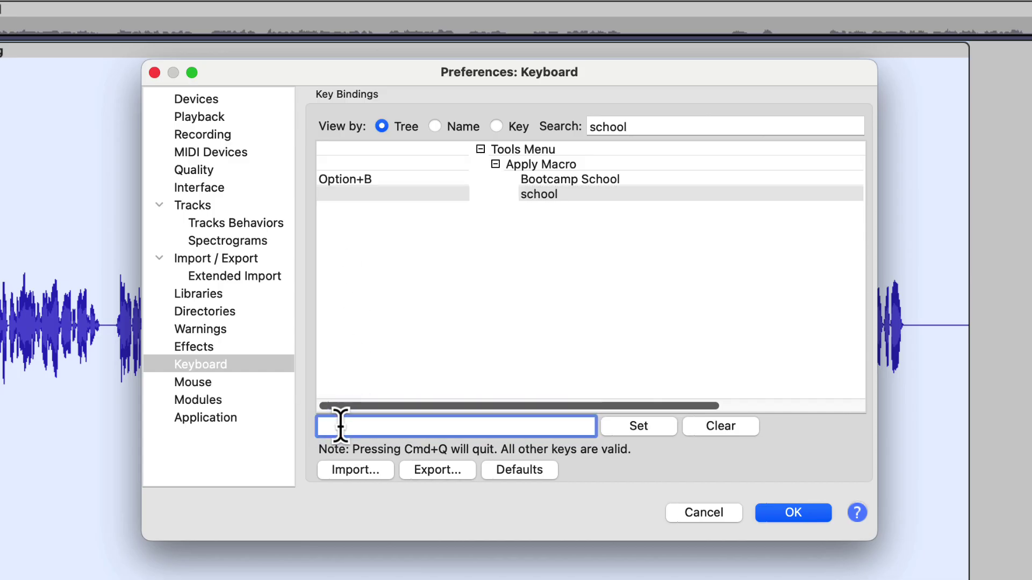
{"action": "key", "text": "alt+s"}
{"action": "left_click", "coordinate": [646, 429]}
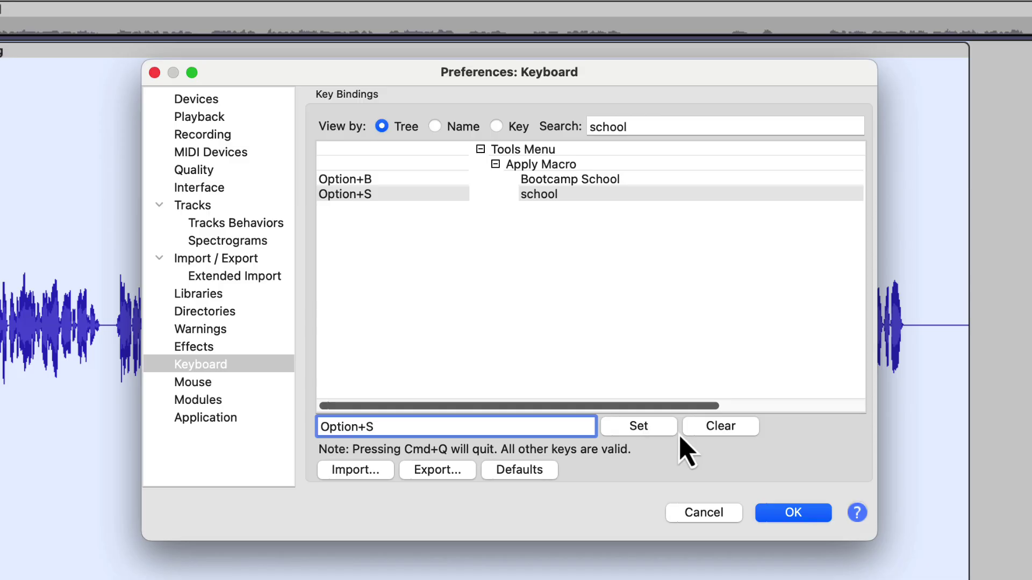
Confirm the Option+S shortcut in Preferences and run the school macro on the Working track
{"action": "left_click", "coordinate": [798, 517]}
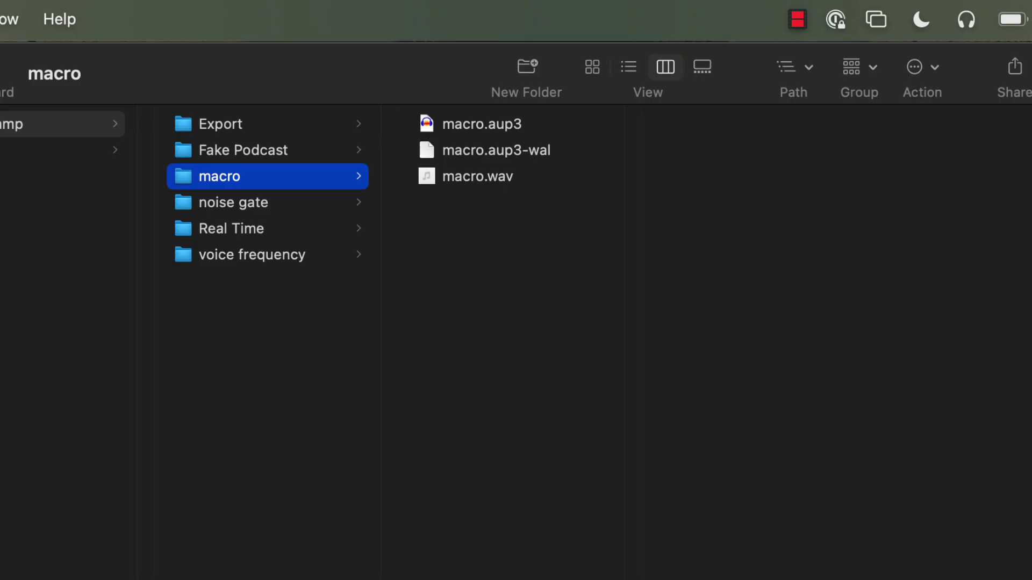
Drag macro.wav from the Finder macro folder into Audacity as a new track
{"action": "left_click", "coordinate": [427, 179]}
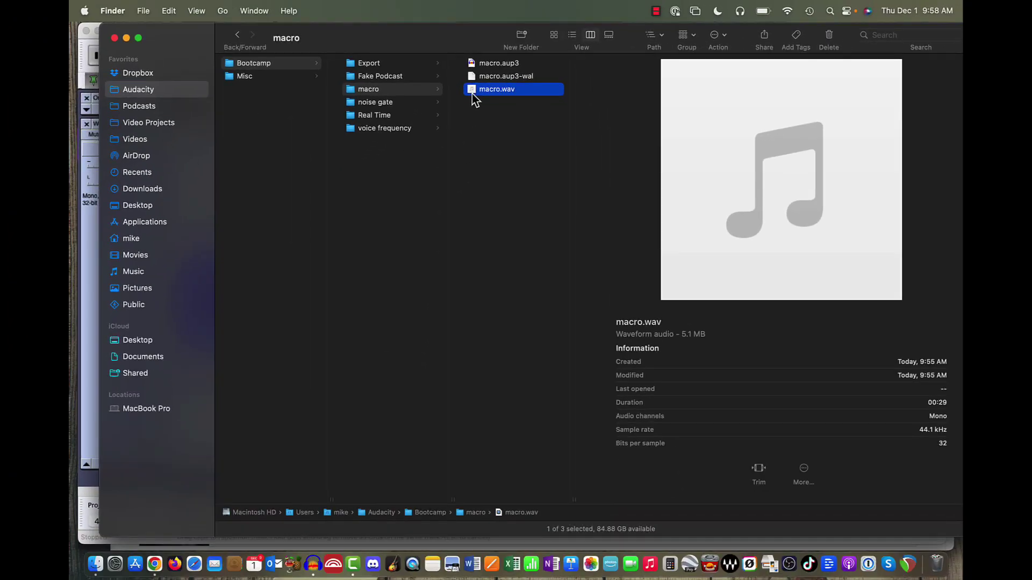
{"action": "left_click_drag", "start_coordinate": [420, 38], "coordinate": [479, 254]}
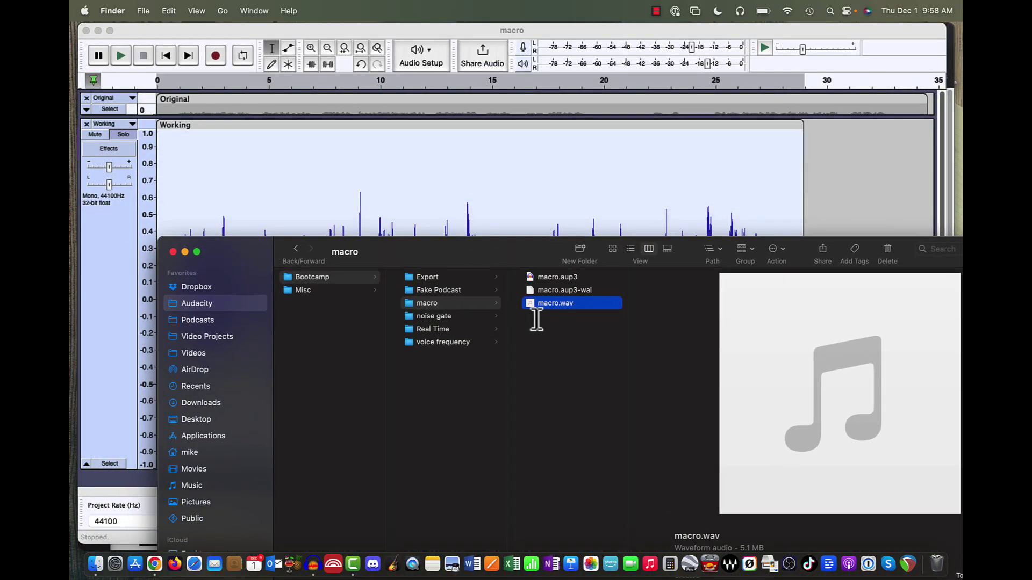
{"action": "left_click_drag", "start_coordinate": [531, 304], "coordinate": [566, 157]}
Bring Audacity forward and unmute the imported macro track beneath Working
{"action": "left_click", "coordinate": [889, 50]}
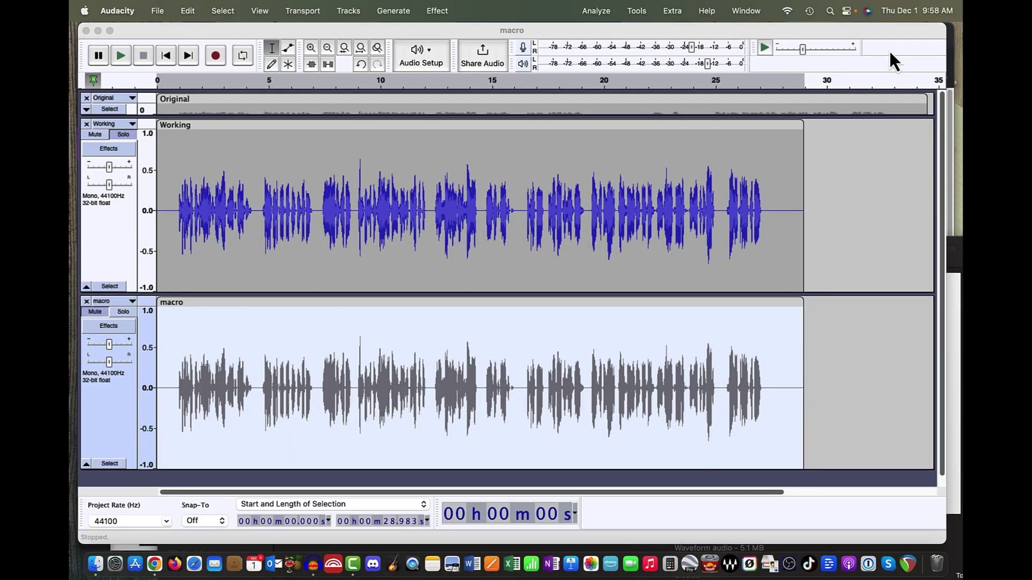
{"action": "left_click", "coordinate": [92, 308]}
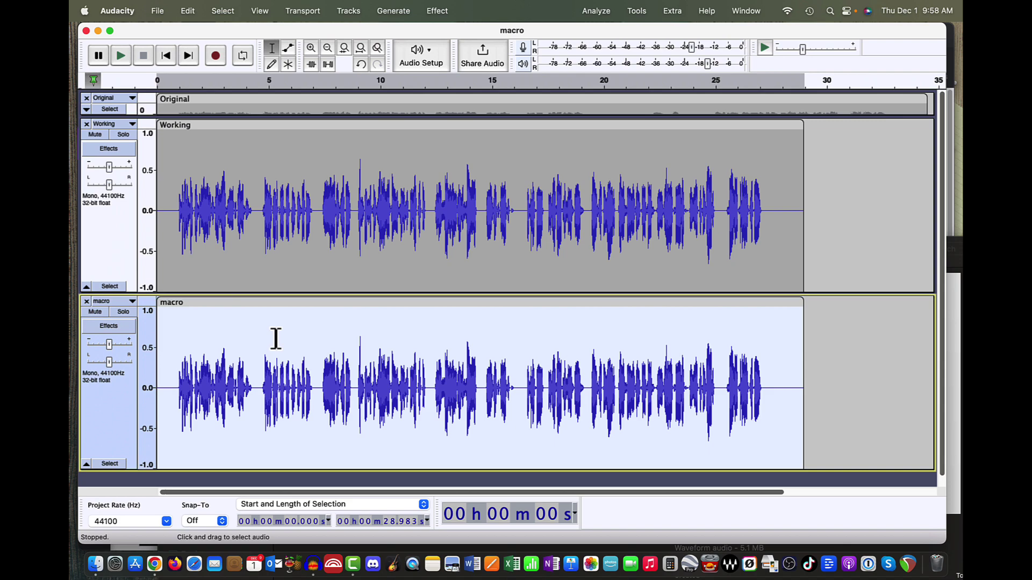